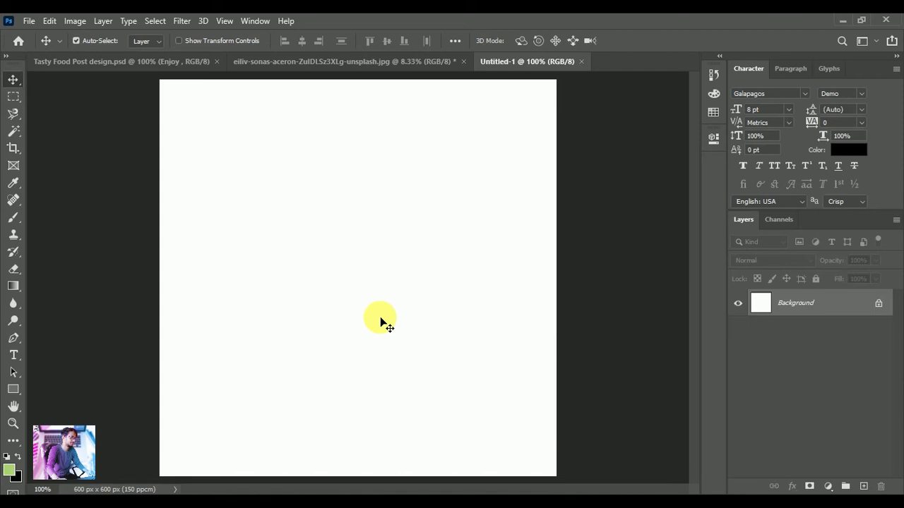
Drag the salad photo from its JPG tab into the 600 px Untitled-1 document as Layer 1.
left_click(331, 66)
mouse_move(353, 161)
left_mouse_down()
mouse_move(390, 161)
mouse_move(506, 63)
mouse_move(345, 290)
left_mouse_up()
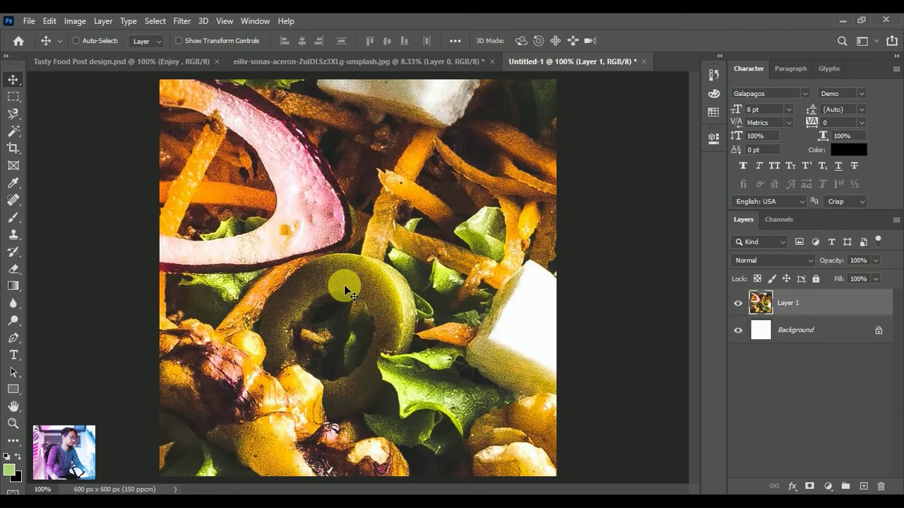
Scale down and reposition the salad photo so the plate, juice glass and orange slices fit the canvas.
key("ctrl+t")
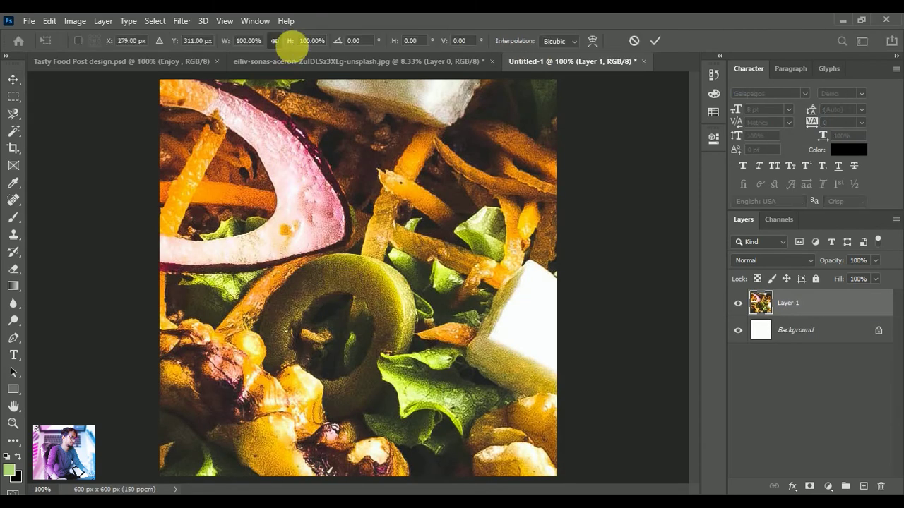
left_click_drag(295, 46, 238, 36)
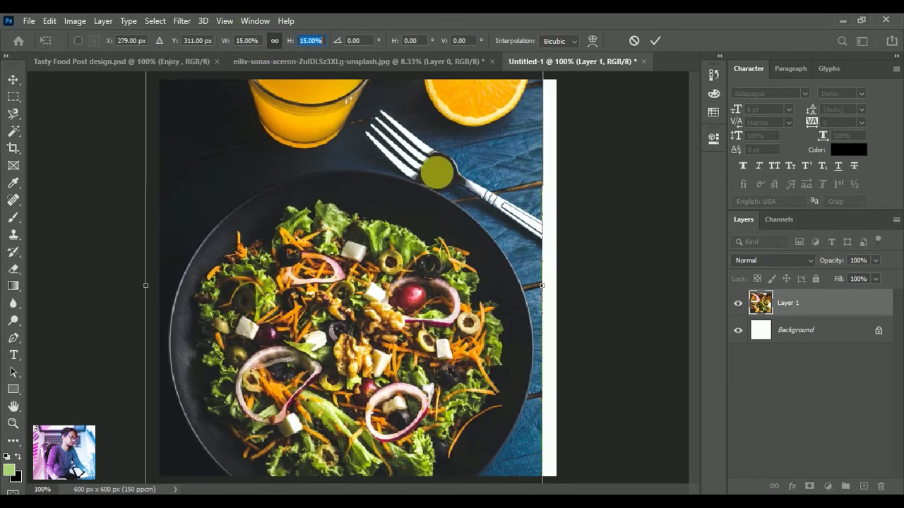
left_click_drag(483, 237, 495, 234)
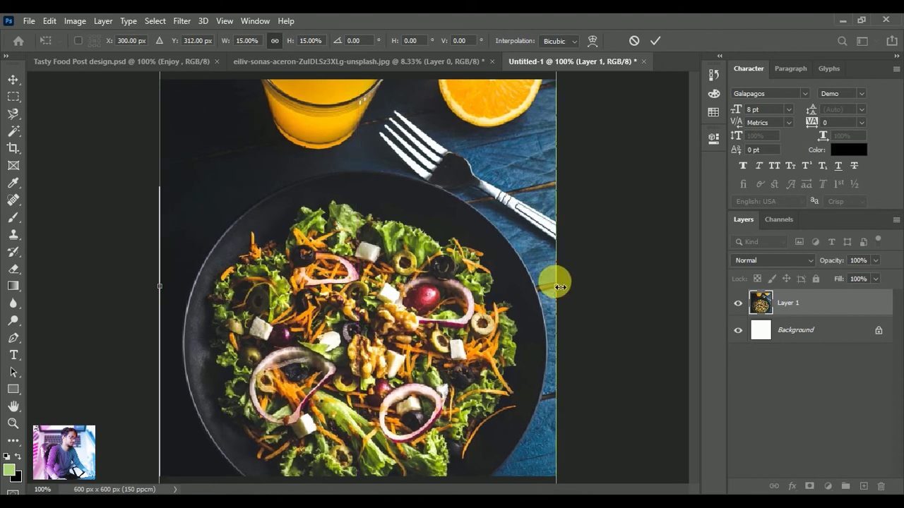
left_click_drag(559, 289, 565, 286)
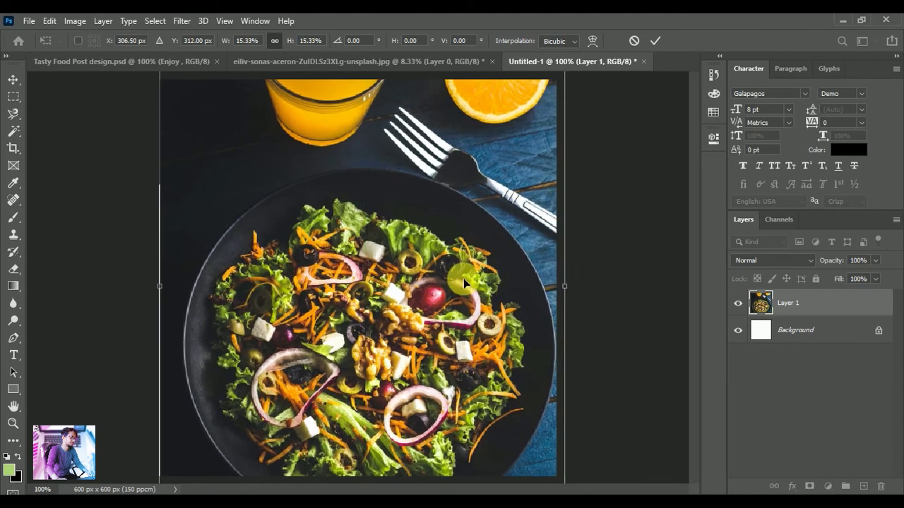
scroll(463, 278, "down", 1)
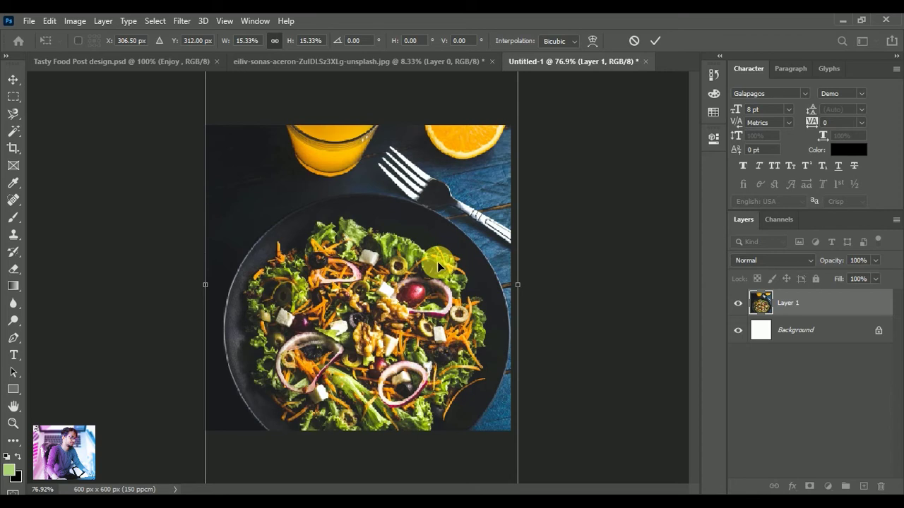
left_click_drag(442, 261, 438, 261)
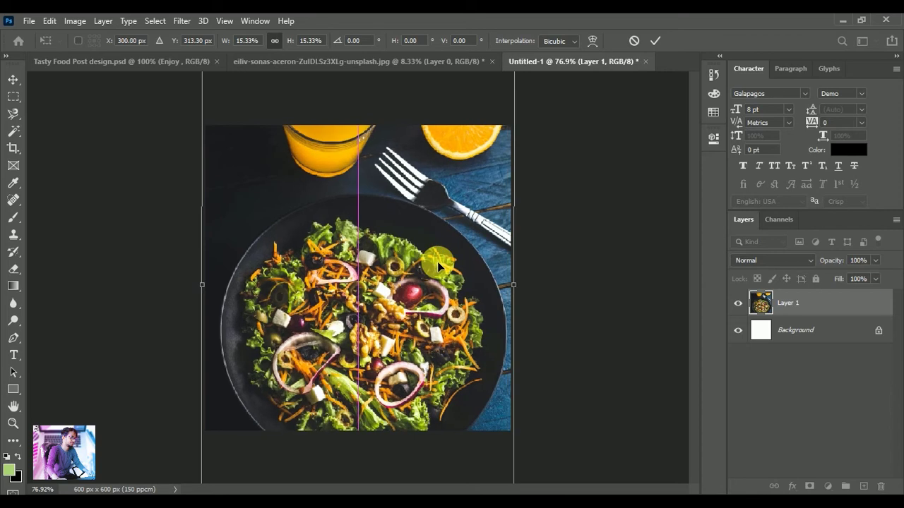
left_click(655, 42)
left_click(564, 190)
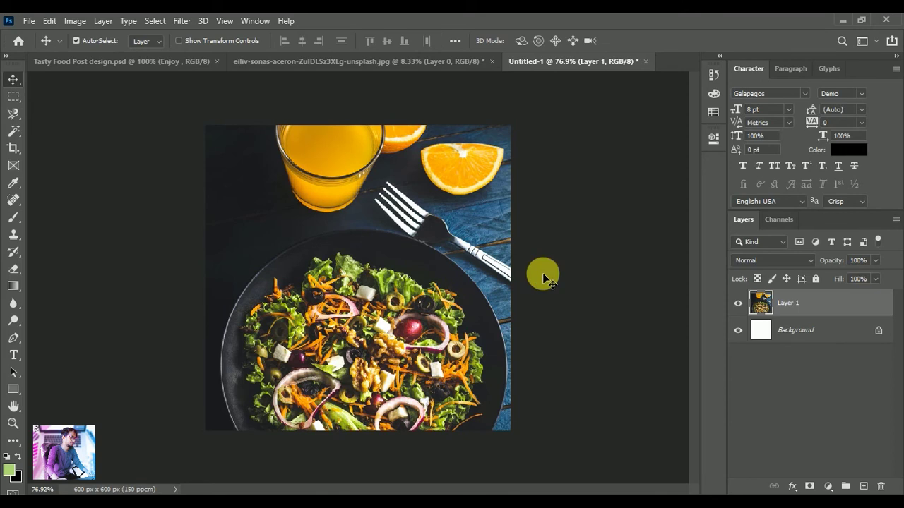
key("ctrl+plus")
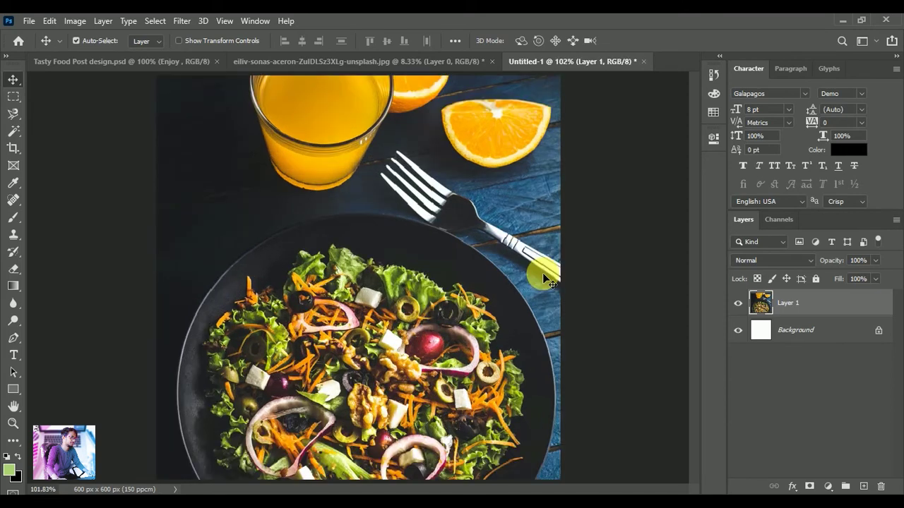
Apply a Camera Raw filter with Temperature +4, Tint +17, Exposure +0.20, Texture +6, Clarity +11.
left_click(180, 28)
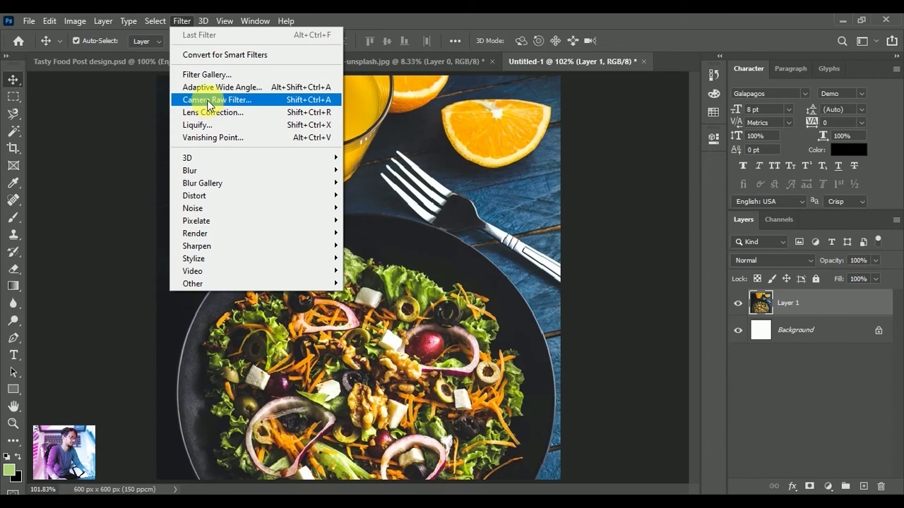
left_click(207, 100)
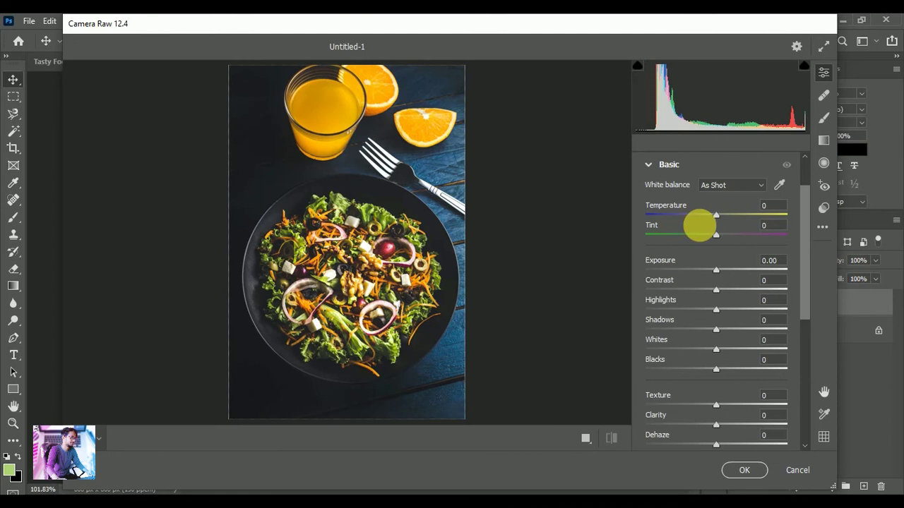
mouse_move(716, 215)
left_mouse_down()
mouse_move(707, 215)
mouse_move(726, 216)
mouse_move(707, 219)
mouse_move(727, 242)
mouse_move(722, 276)
mouse_move(716, 270)
left_mouse_up()
left_click(720, 408)
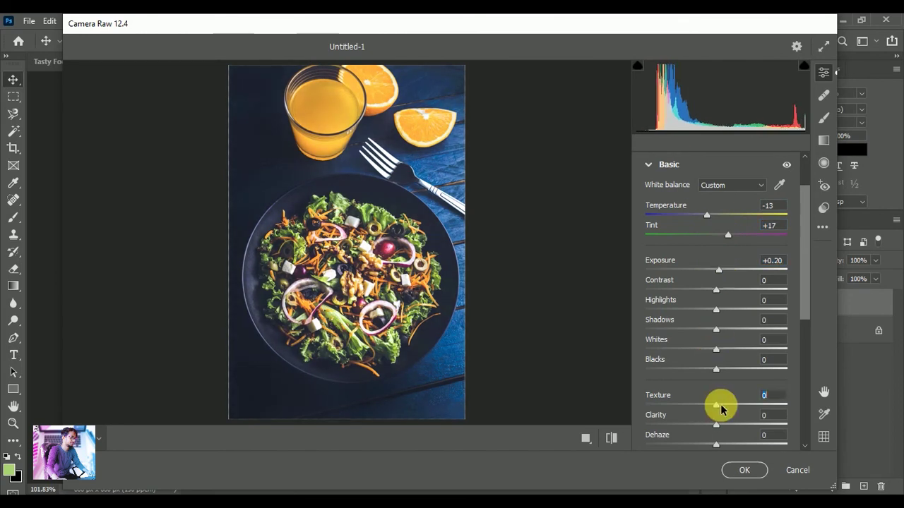
left_click_drag(716, 424, 724, 428)
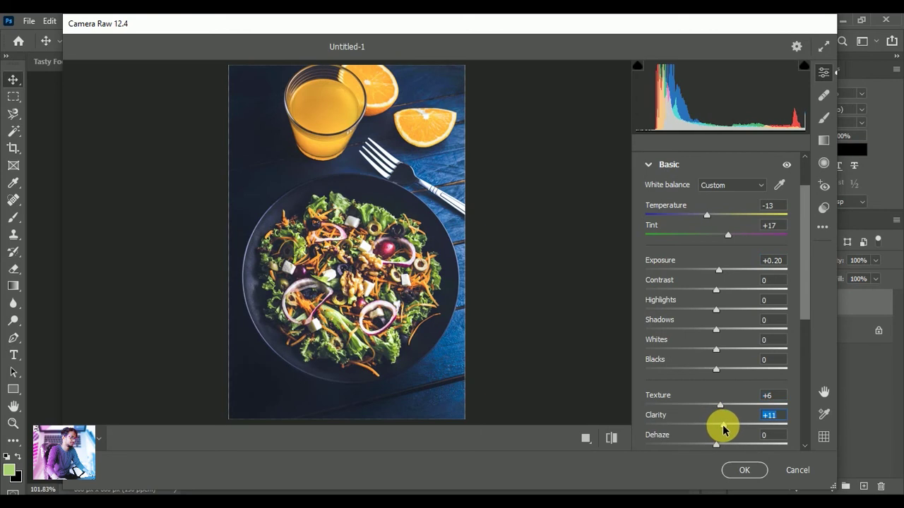
left_click(708, 214)
type("0")
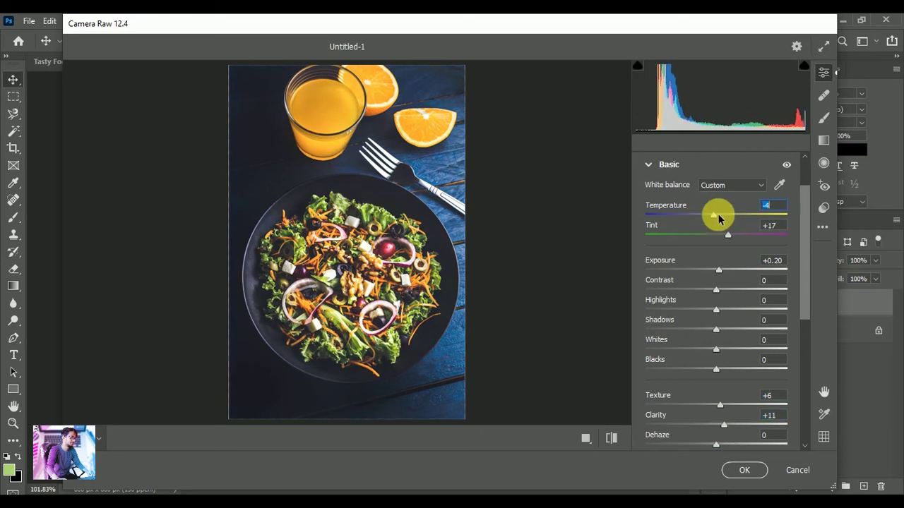
key("Up")
key("Up")
key("Up")
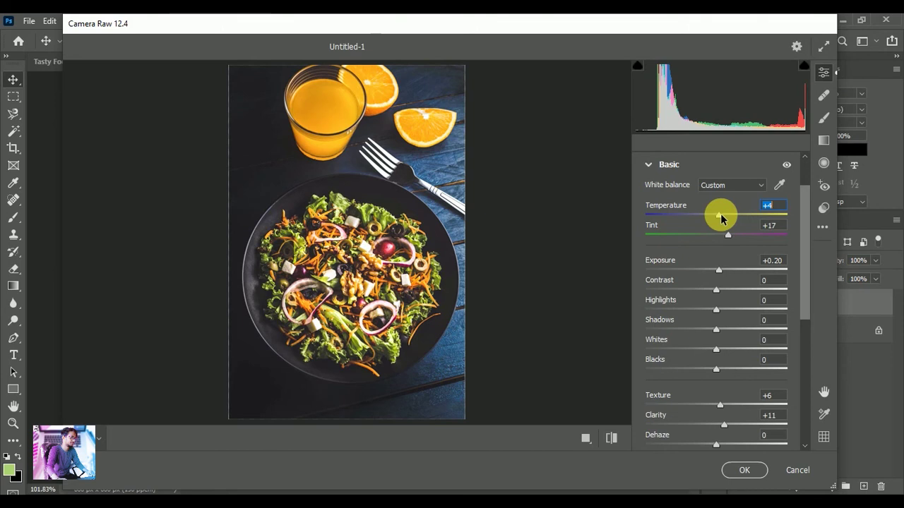
left_click(744, 470)
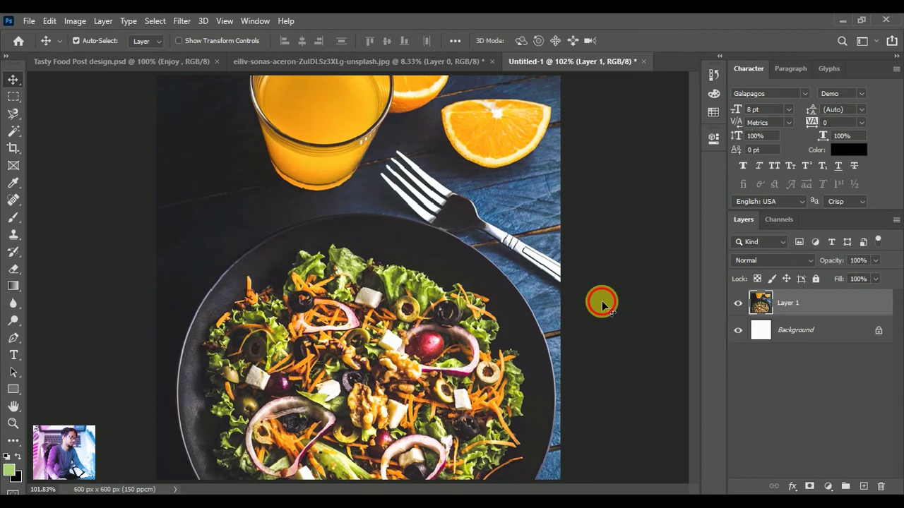
Draw an orange-filled 317 × 313 px rectangle over the photo's upper-left area.
left_click(598, 300)
left_click(14, 393)
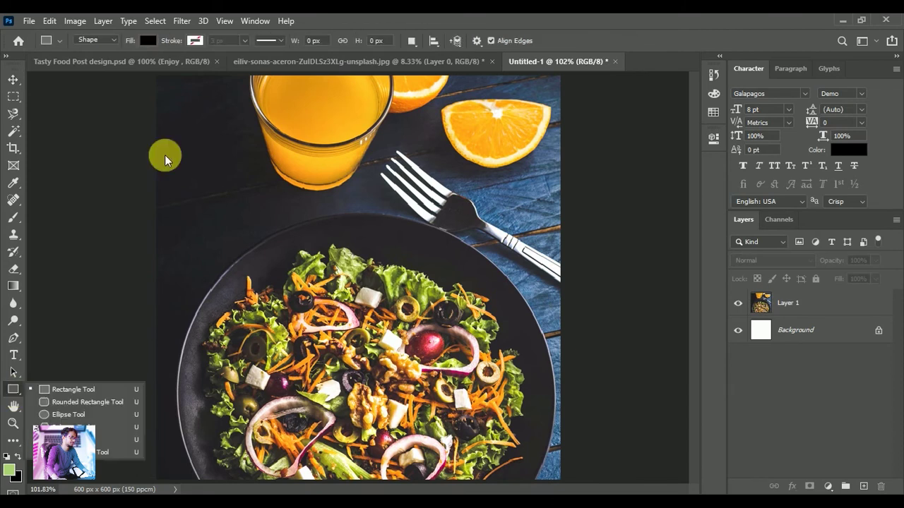
left_click(152, 41)
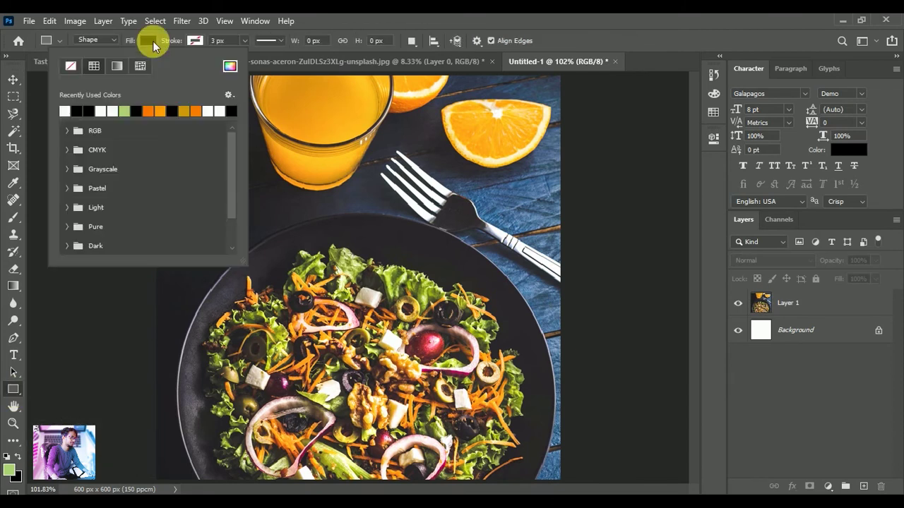
left_click(158, 110)
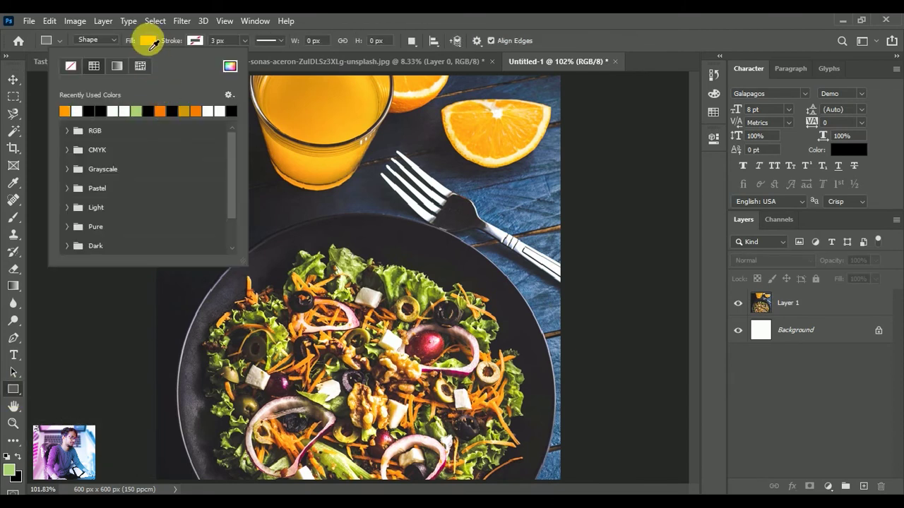
left_click(148, 40)
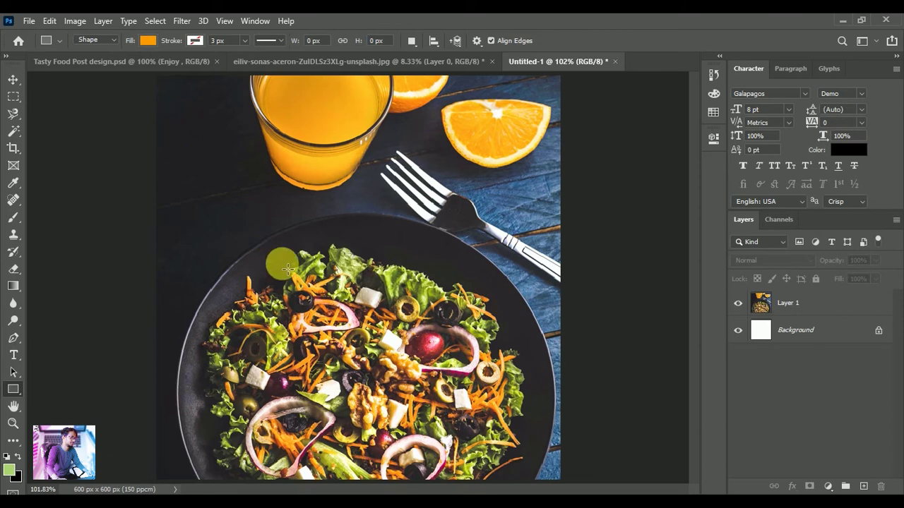
mouse_move(176, 121)
left_mouse_down()
mouse_move(414, 329)
mouse_move(393, 338)
left_mouse_up()
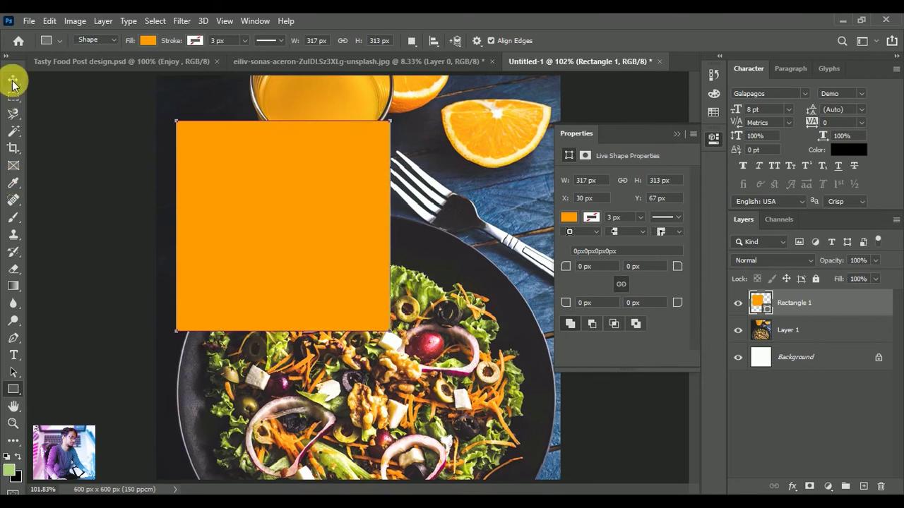
left_click(13, 83)
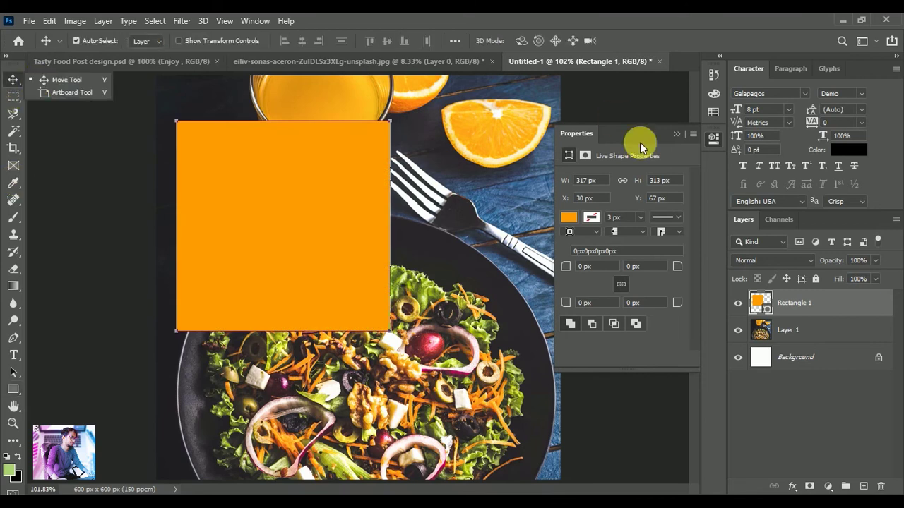
left_click(677, 135)
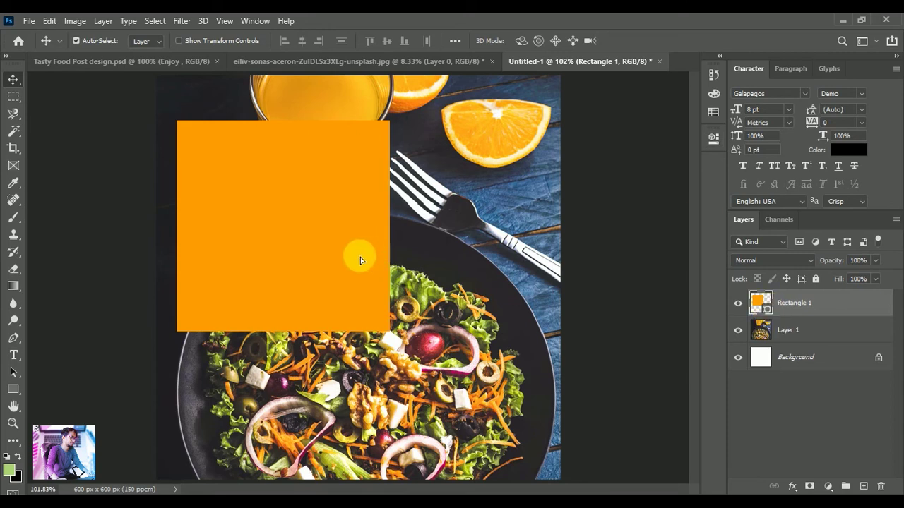
Enlarge the orange rectangle to about 120%, move it up-left and rotate it to about -35°.
left_click_drag(360, 260, 375, 263)
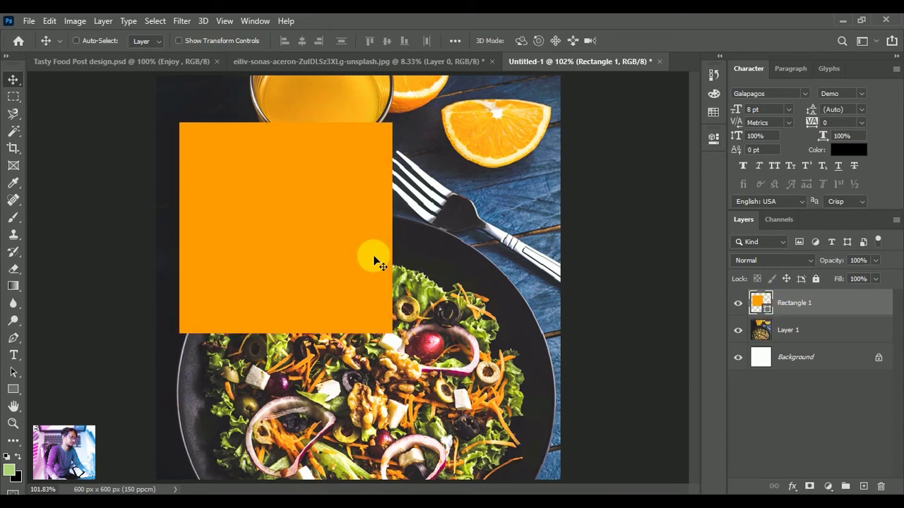
key("ctrl+t")
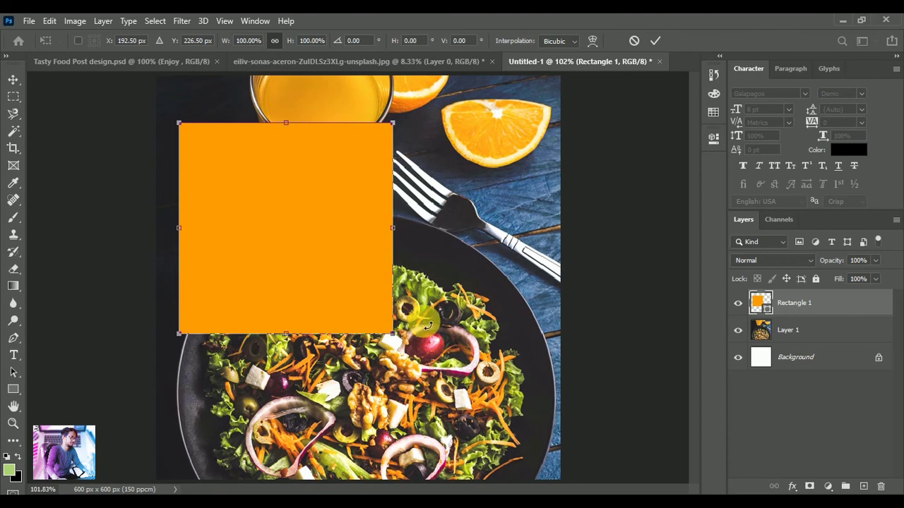
mouse_move(413, 339)
left_mouse_down()
mouse_move(457, 305)
mouse_move(468, 268)
left_mouse_up()
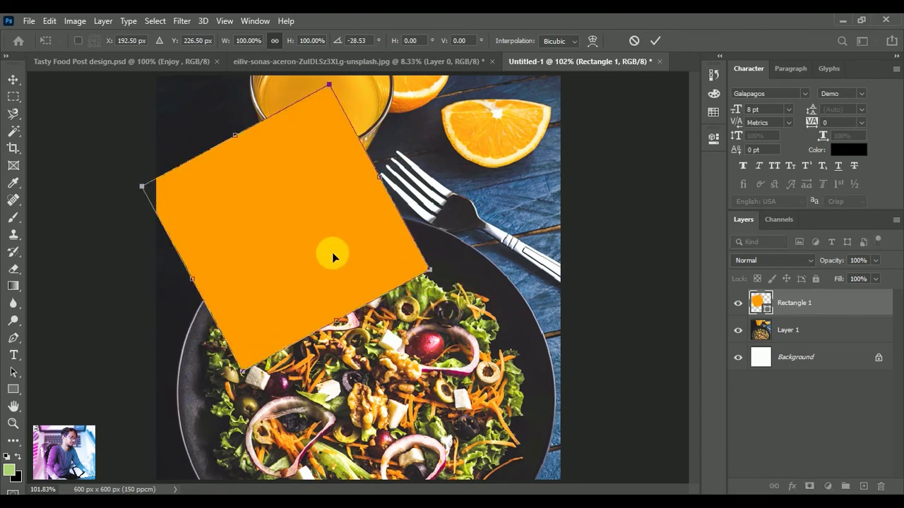
mouse_move(332, 252)
left_mouse_down()
mouse_move(261, 187)
mouse_move(271, 227)
mouse_move(262, 224)
left_mouse_up()
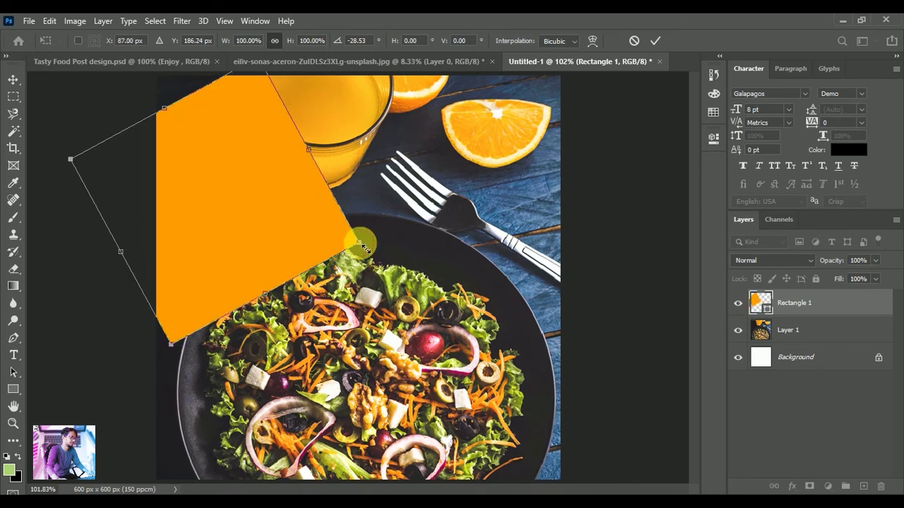
left_click_drag(397, 264, 407, 245)
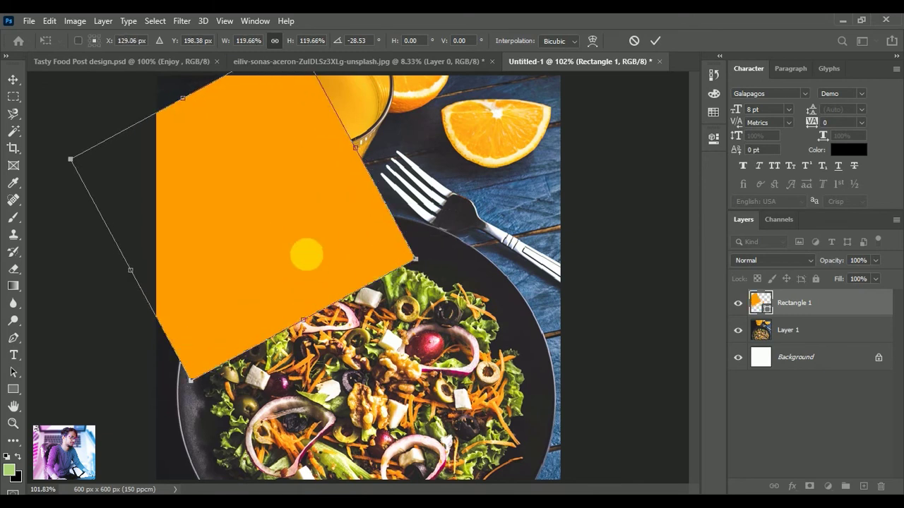
left_click_drag(300, 245, 284, 240)
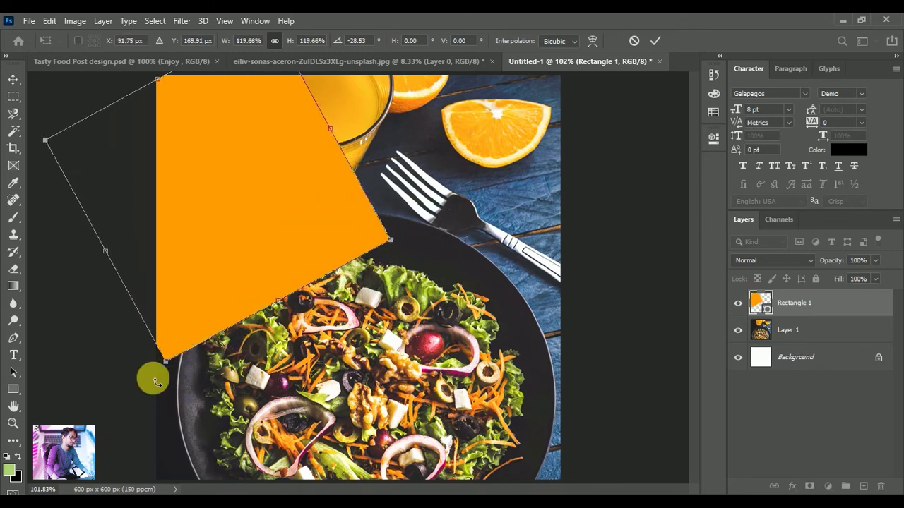
left_click_drag(167, 388, 168, 391)
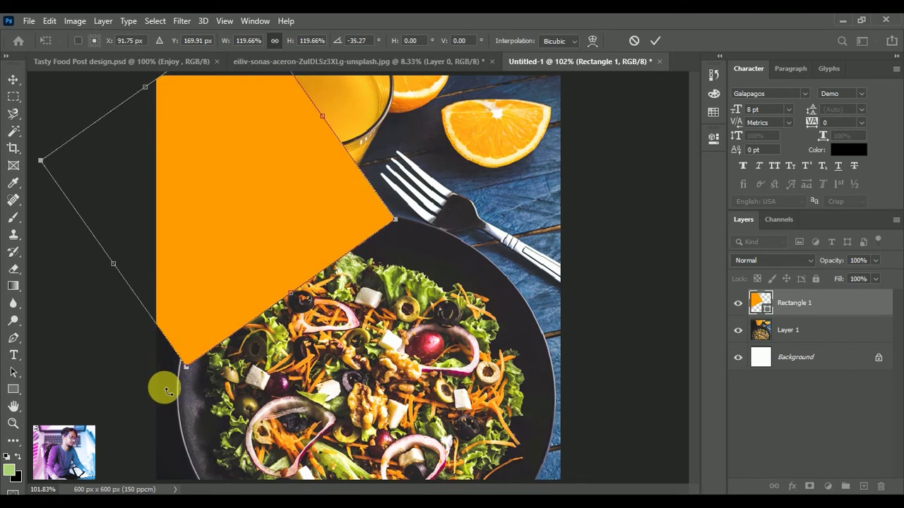
left_click(658, 41)
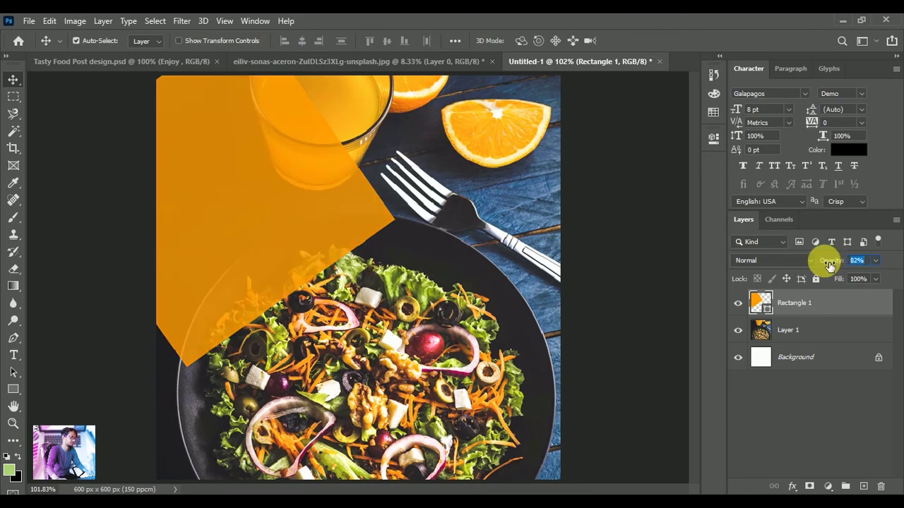
Lower the orange rectangle's opacity to about 62% so the glass and salad show through.
left_click_drag(830, 265, 820, 263)
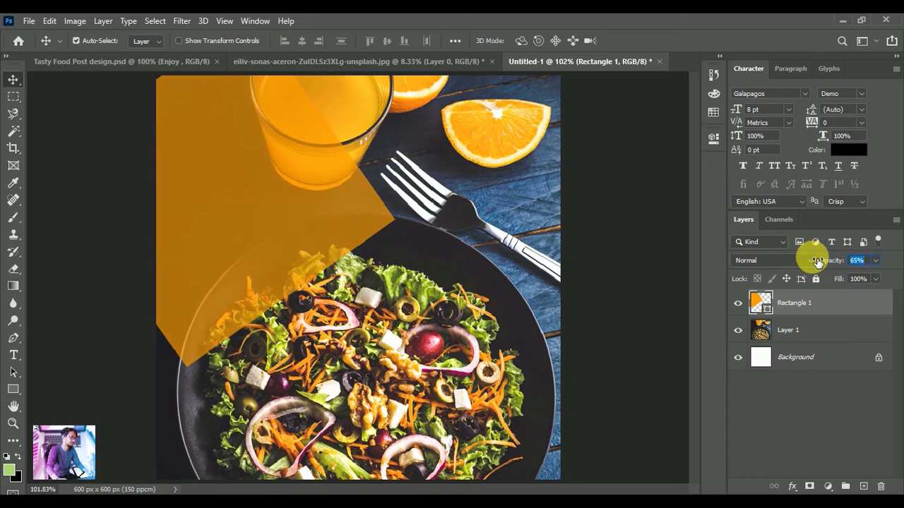
left_click_drag(820, 263, 770, 260)
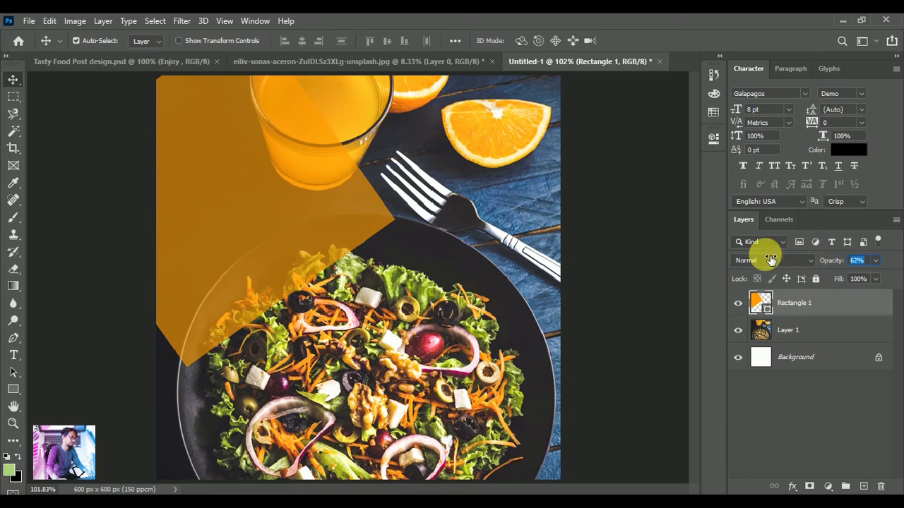
left_click(627, 212)
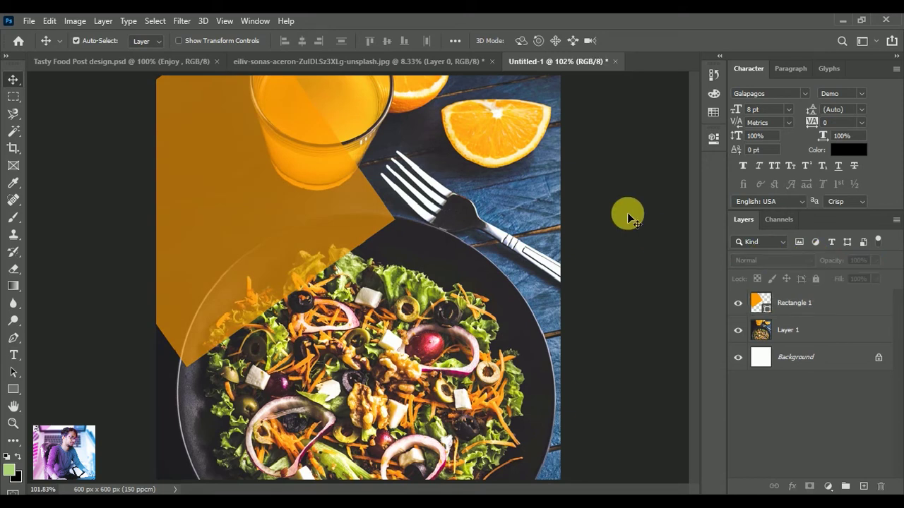
Set up the Type tool with the Galapagos font and black text colour.
left_click(14, 356)
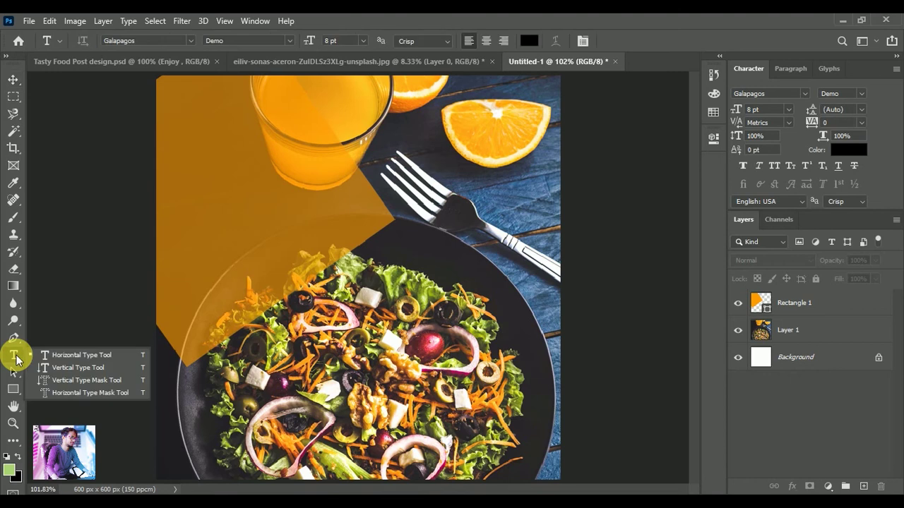
left_click(145, 41)
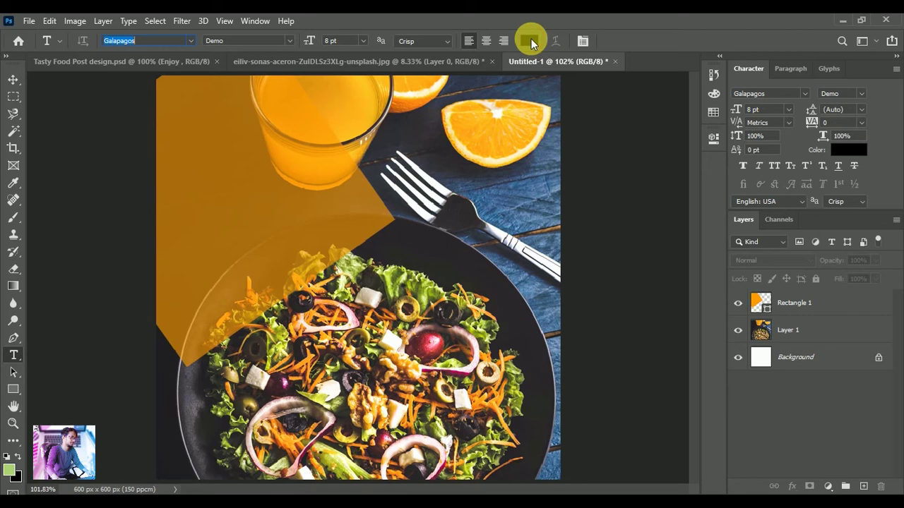
left_click(531, 41)
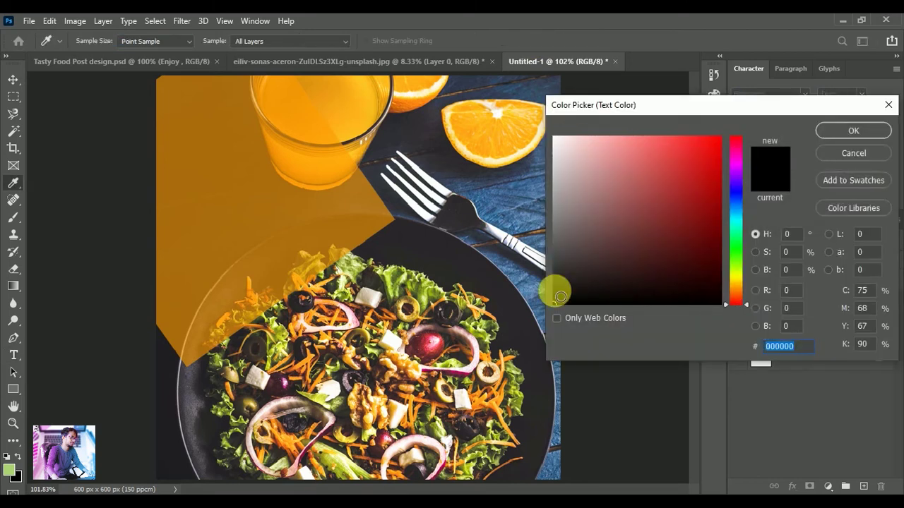
left_click_drag(560, 297, 541, 313)
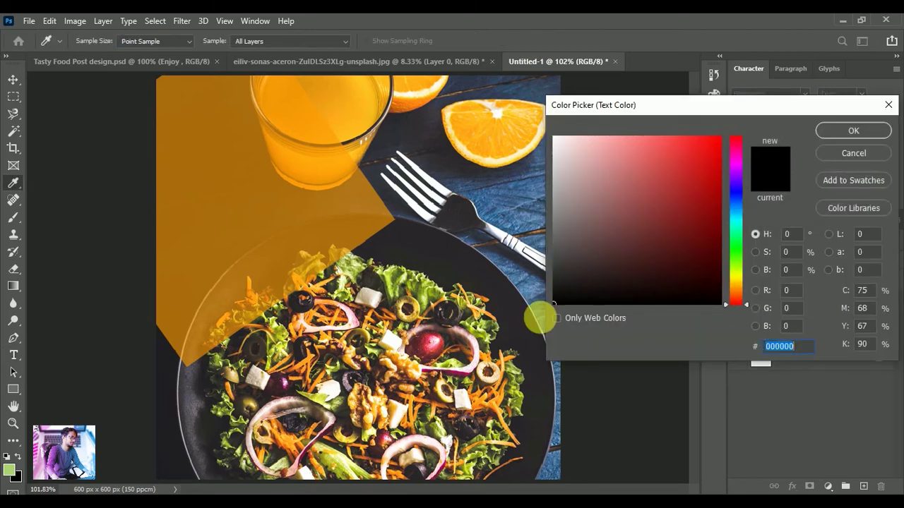
left_click(824, 134)
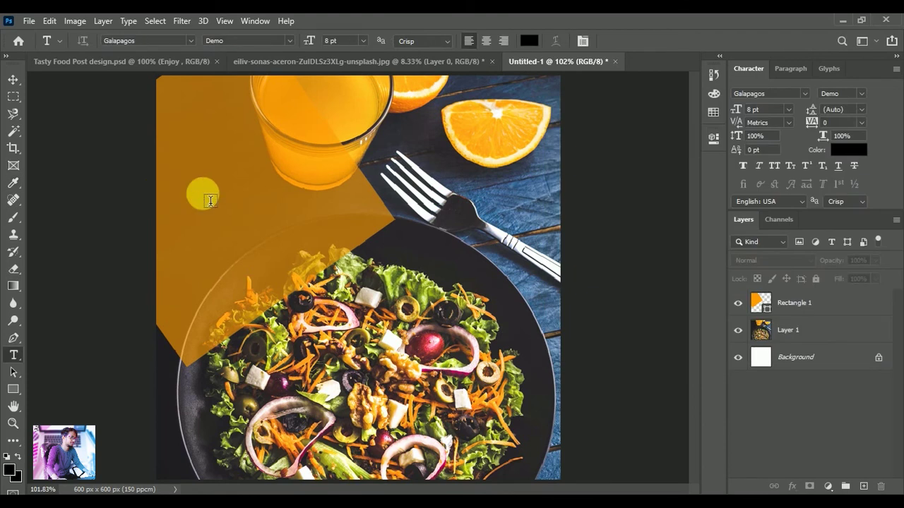
Type 'Enjoy' on the upper part of the orange shape and commit it.
left_click(202, 194)
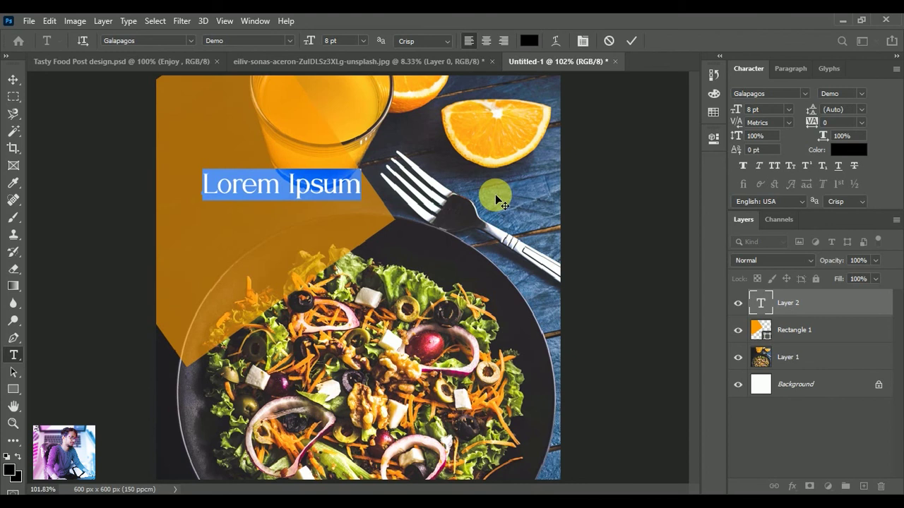
type("Enjoy")
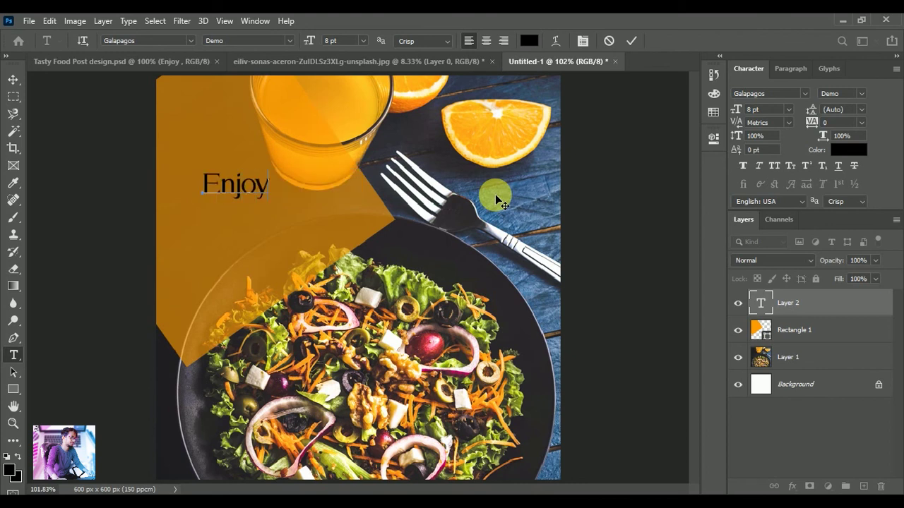
left_click(632, 42)
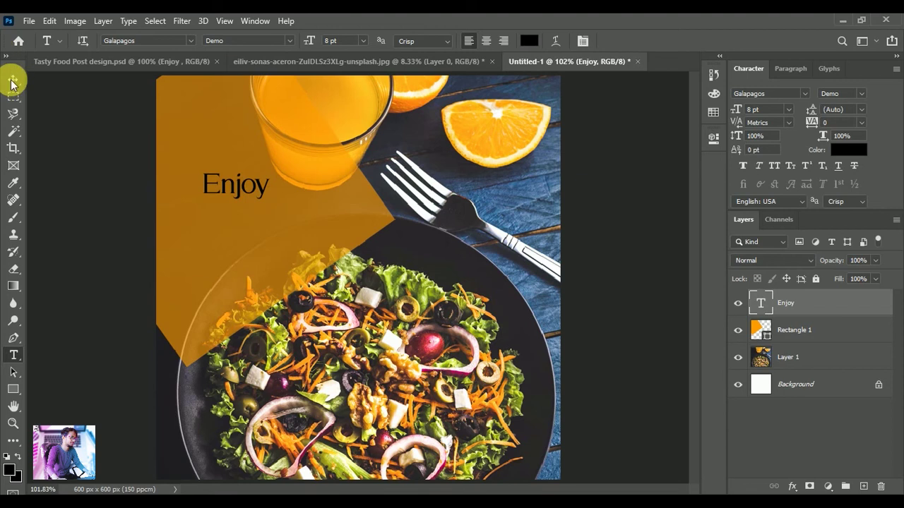
Move 'Enjoy' up-left and scale it to about 136% (10.9 pt).
left_click(12, 79)
left_click_drag(254, 192, 235, 154)
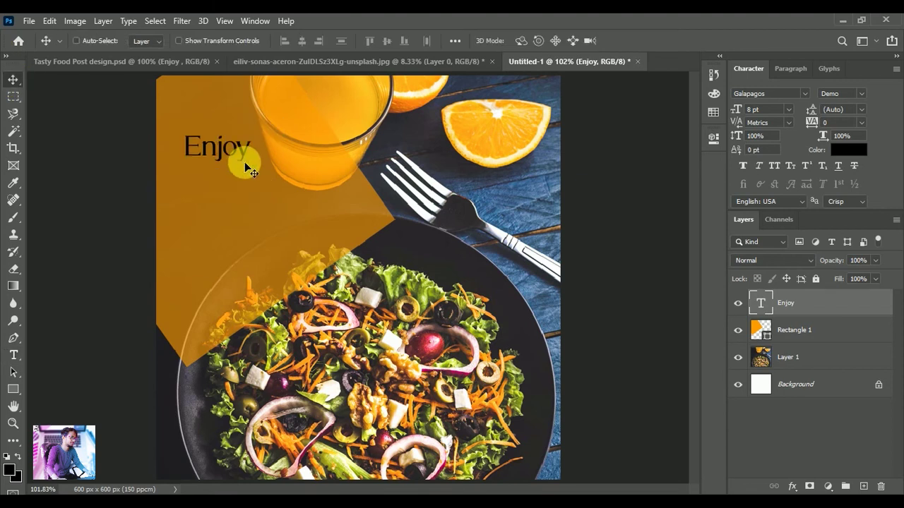
key("ctrl+t")
left_click_drag(258, 165, 266, 173)
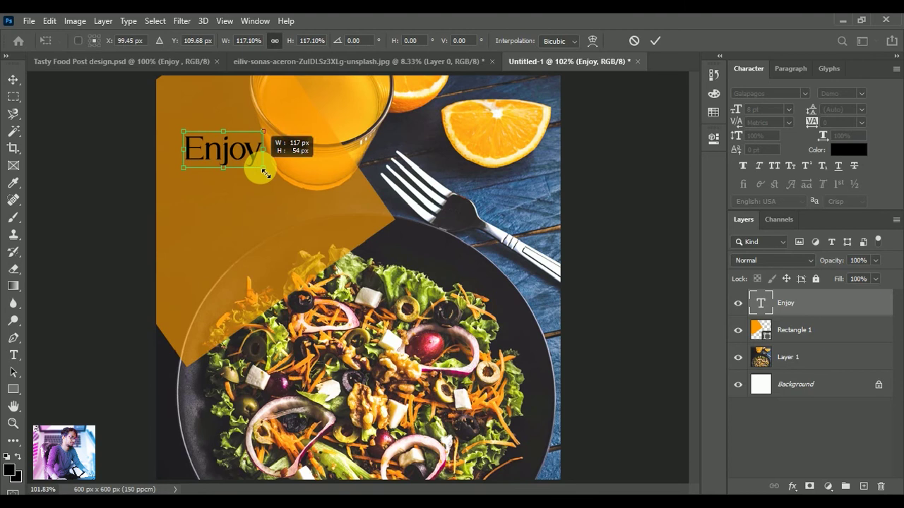
left_click_drag(272, 175, 279, 180)
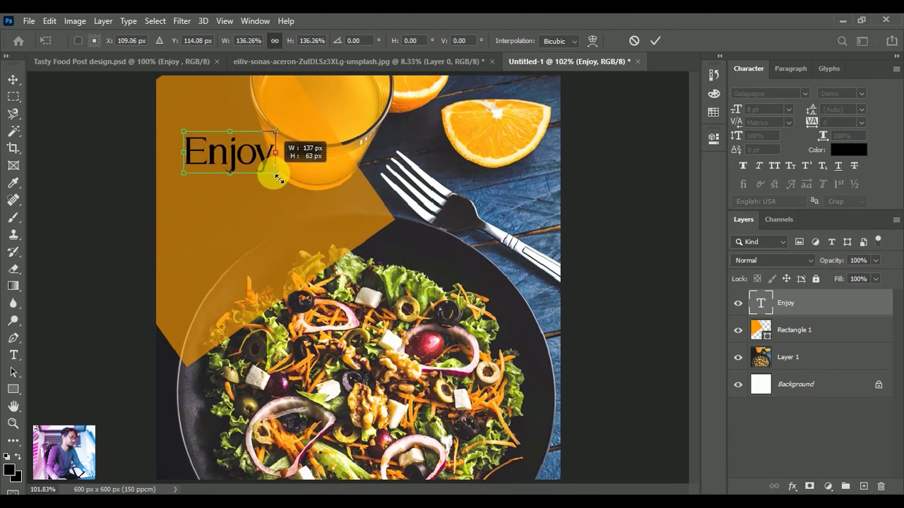
left_click(655, 40)
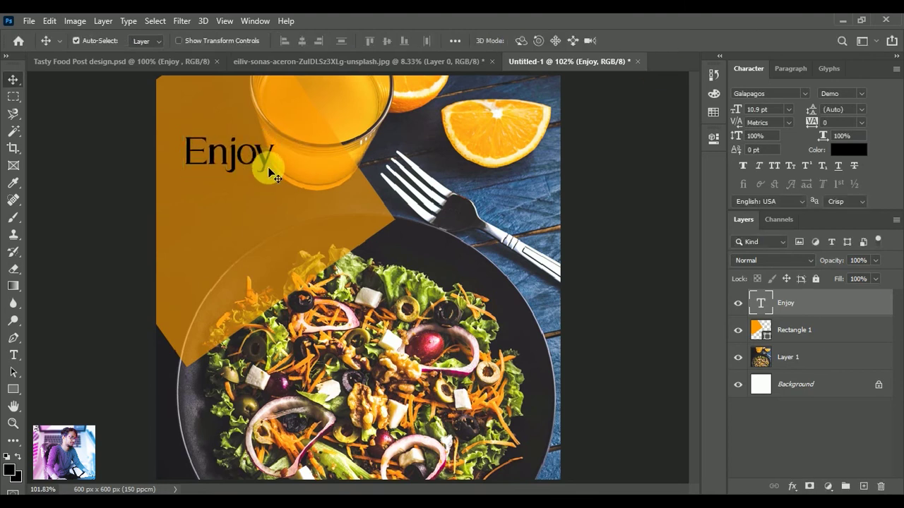
mouse_move(269, 169)
left_mouse_down()
mouse_move(260, 166)
mouse_move(275, 196)
left_mouse_up()
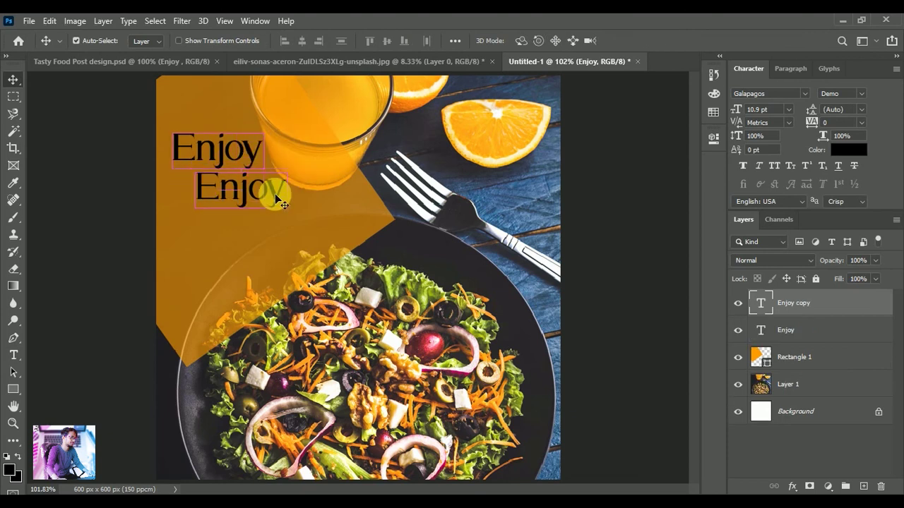
Retype the duplicated Enjoy line as 'the new'.
double_click(275, 193)
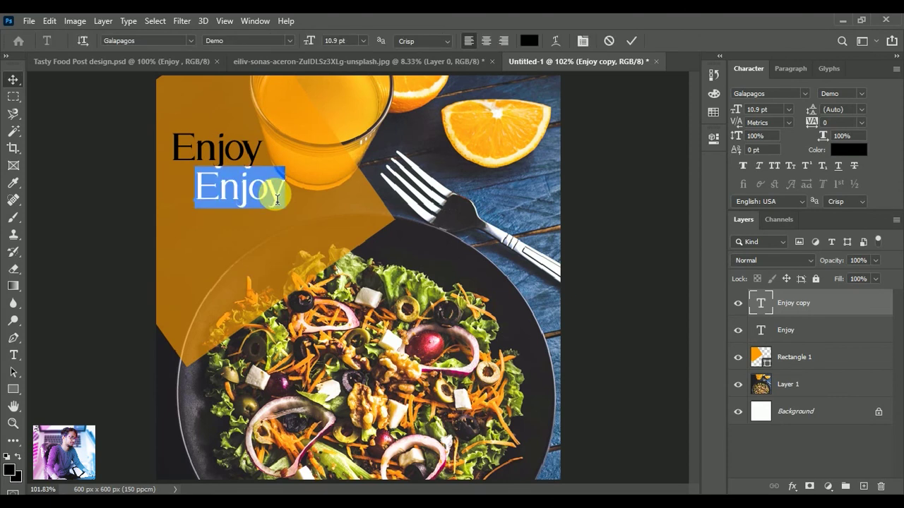
type("the")
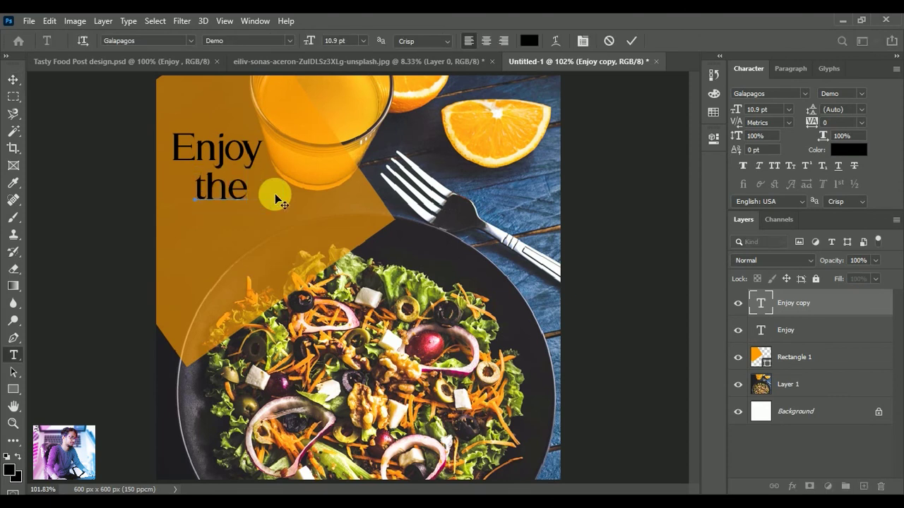
type(" new")
left_click(630, 45)
key("v")
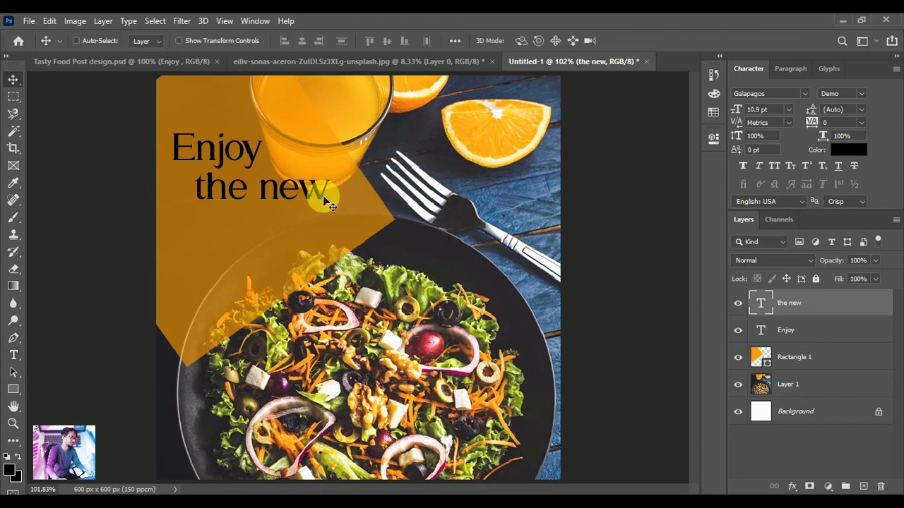
Shrink 'the new' to about 70% (7.67 pt) and shift it right beneath Enjoy.
key("ctrl+t")
left_click_drag(330, 202, 289, 195)
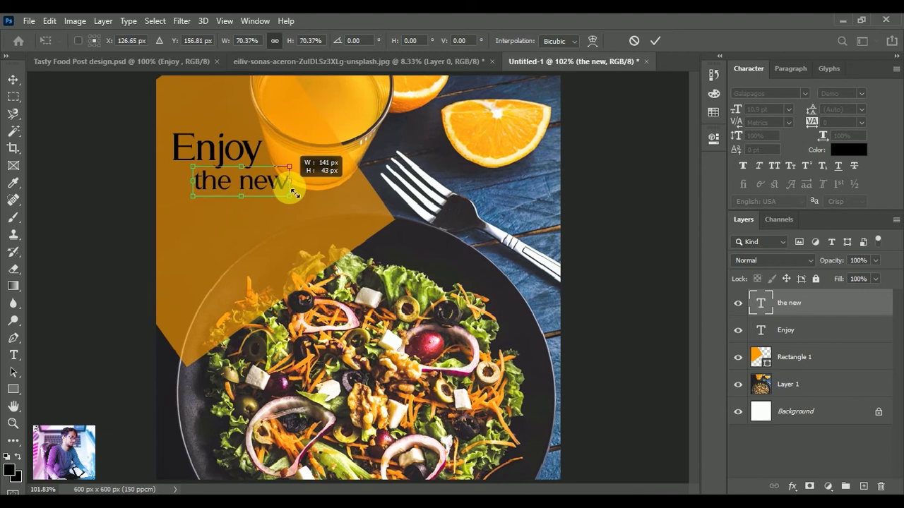
left_click(654, 45)
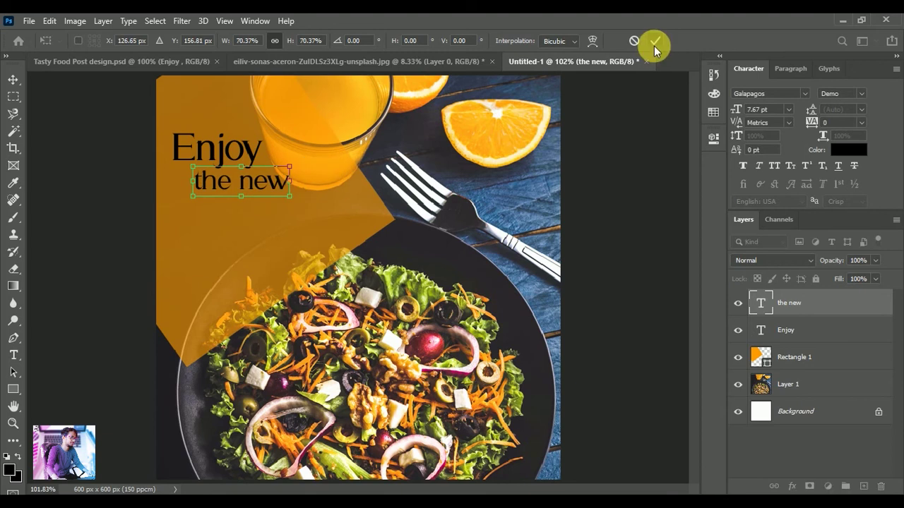
left_click(280, 187)
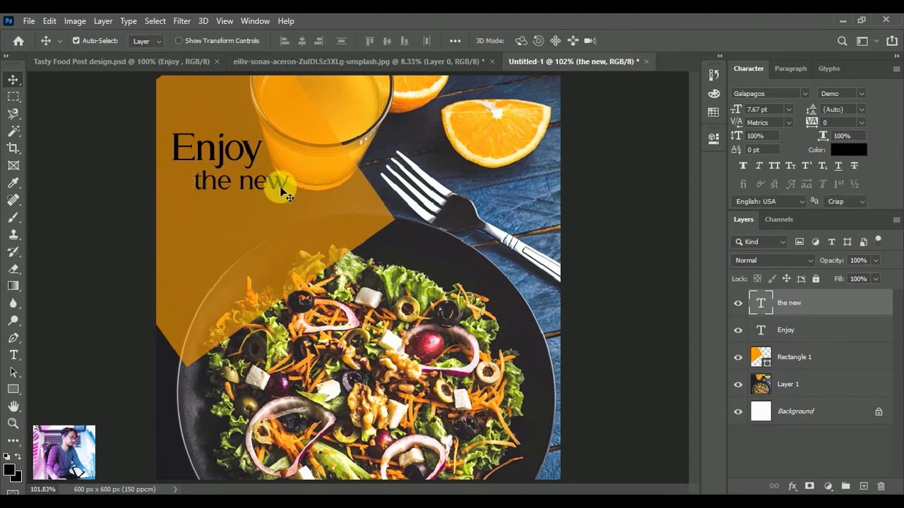
left_click_drag(281, 189, 310, 186)
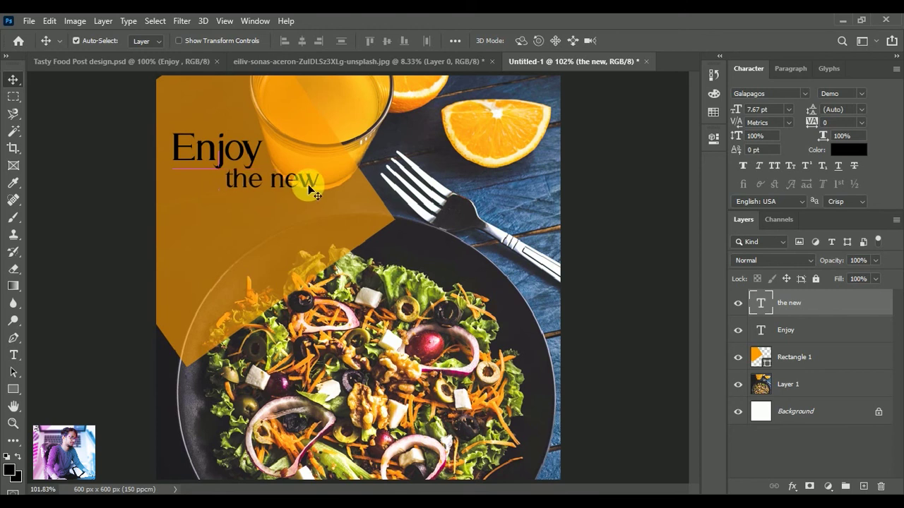
left_click_drag(310, 186, 311, 188)
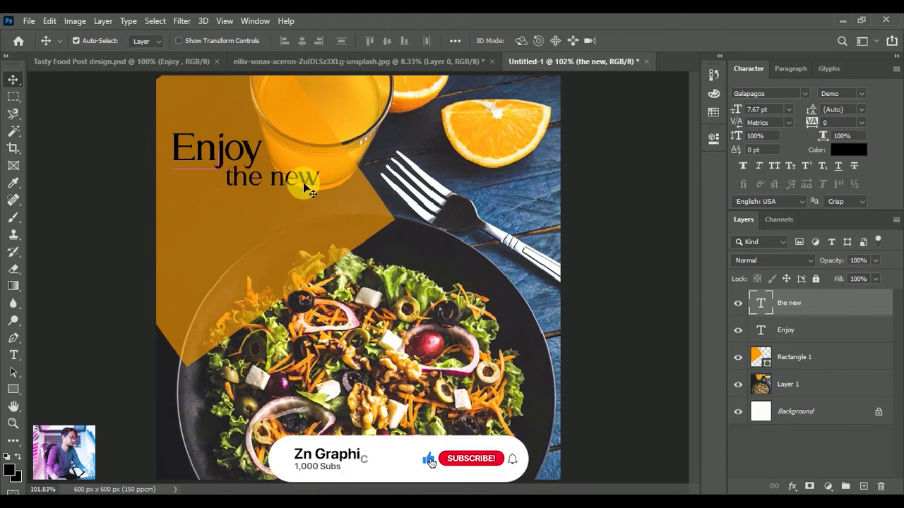
left_click(252, 155)
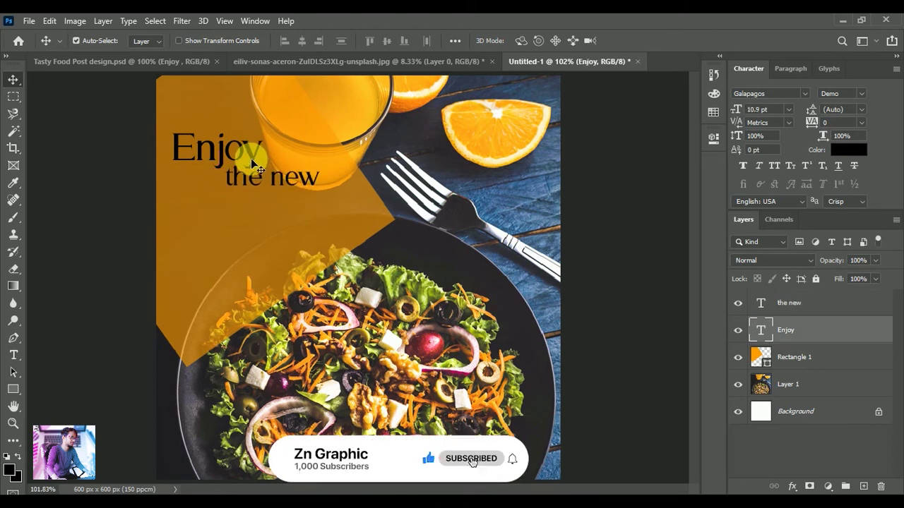
Drag a copy of Enjoy below 'the new' and retype it as 'Tasty'.
left_click_drag(251, 158, 253, 219)
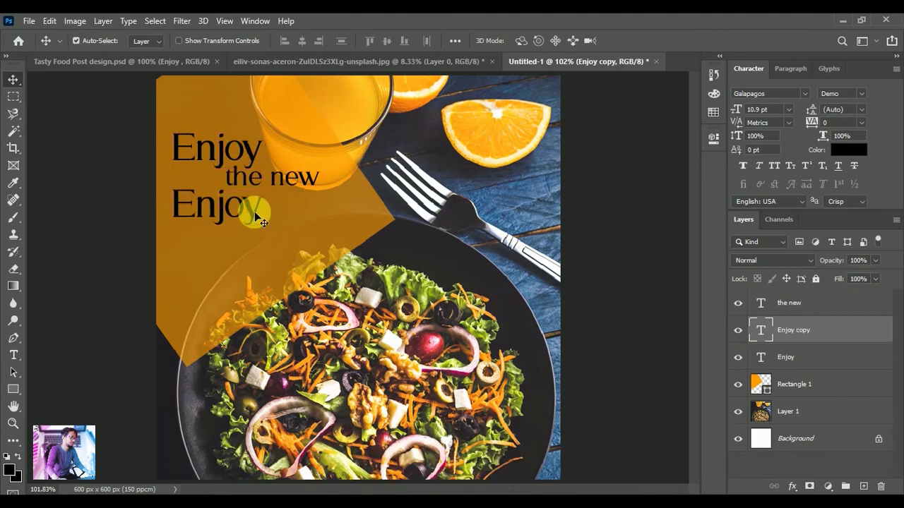
double_click(256, 218)
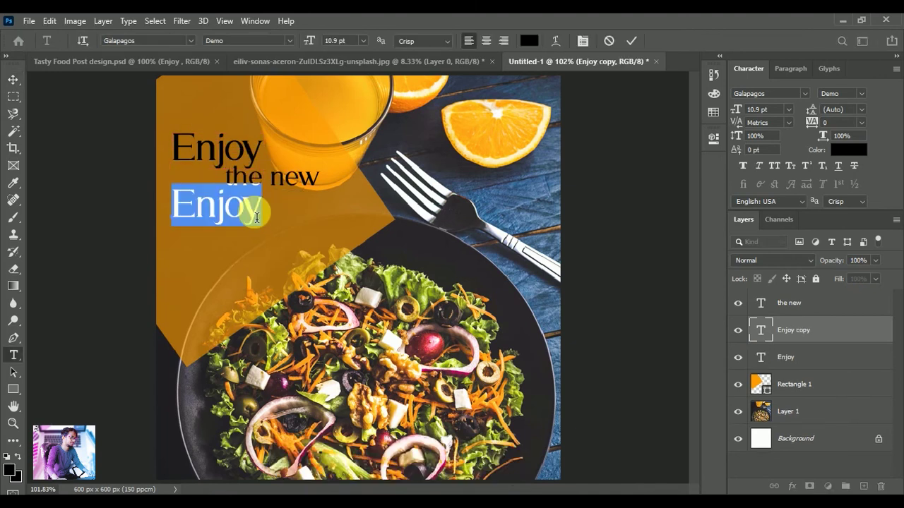
type("Tasty")
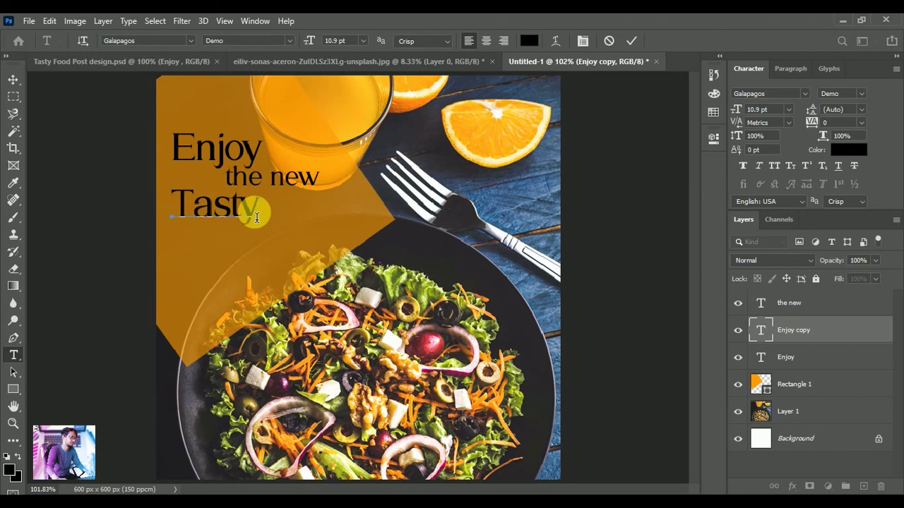
left_click(631, 41)
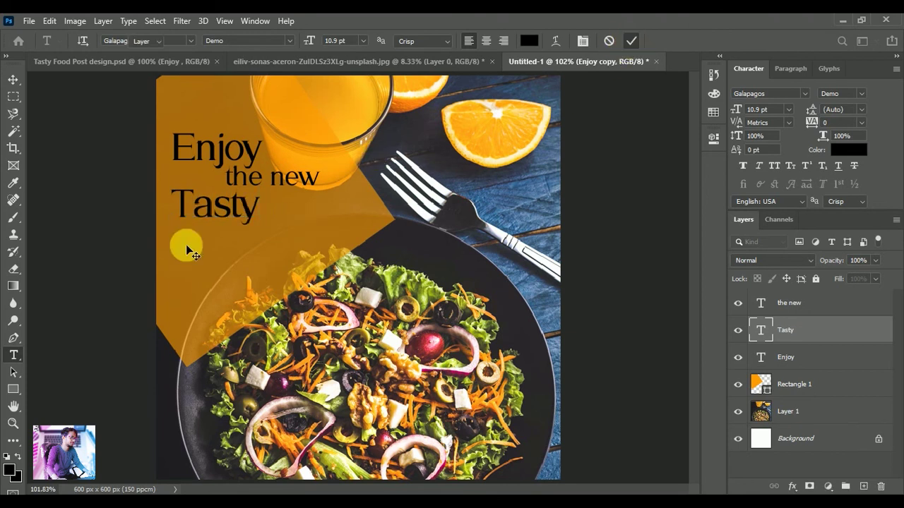
key("v")
Scale 'Tasty' up to about 15.15 pt.
key("ctrl+t")
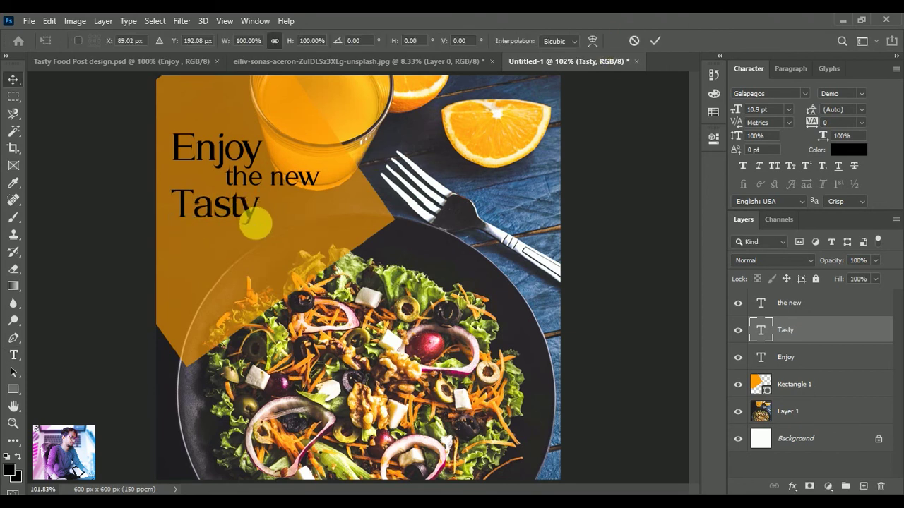
left_click_drag(267, 232, 302, 247)
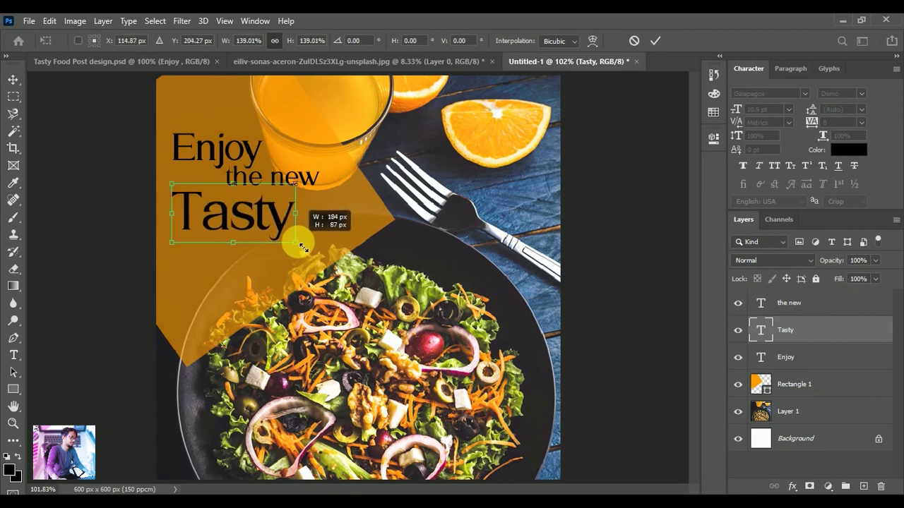
left_click(655, 40)
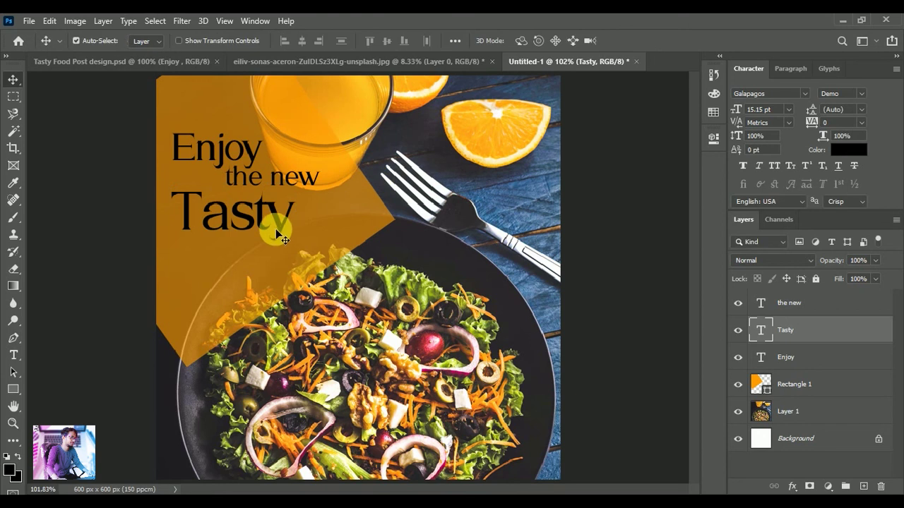
Nudge 'Tasty' up a few pixels so it sits closer under 'the new'.
left_click_drag(280, 227, 281, 228)
key("Up")
key("Up")
key("Up")
key("Up")
key("Up")
key("Up")
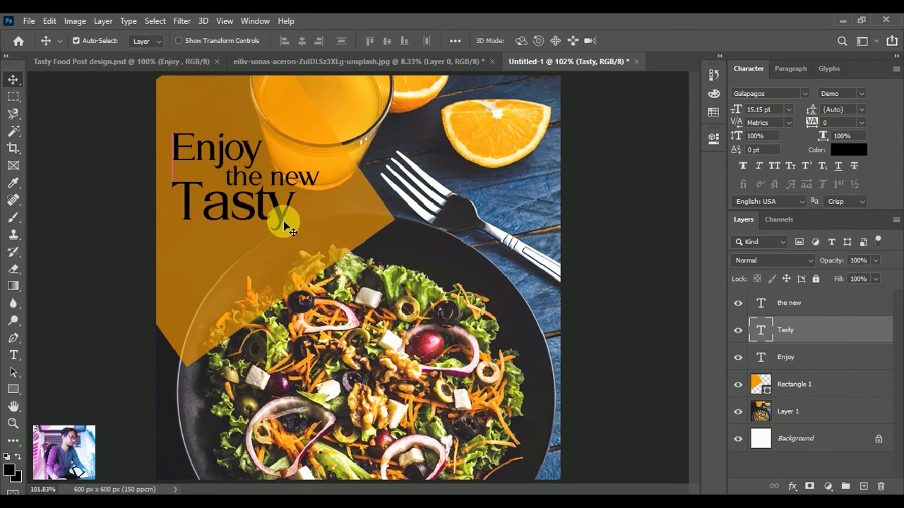
key("Up")
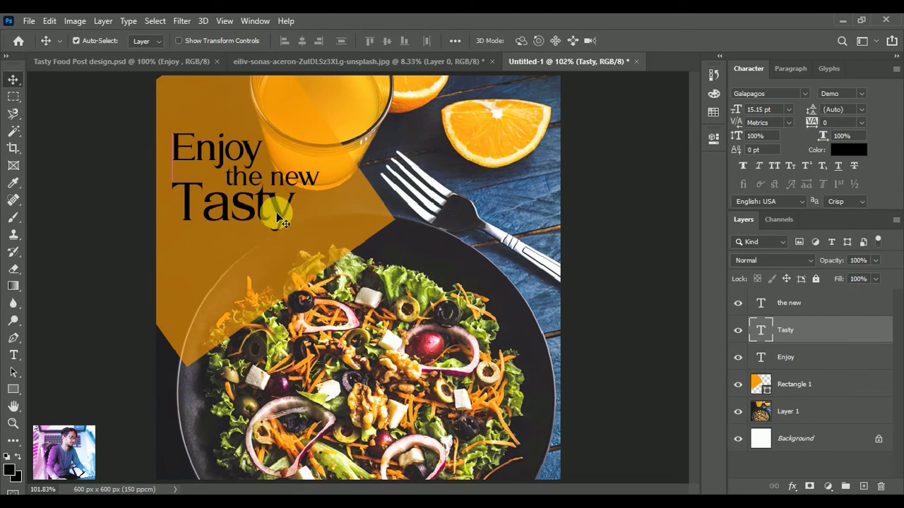
key("Up")
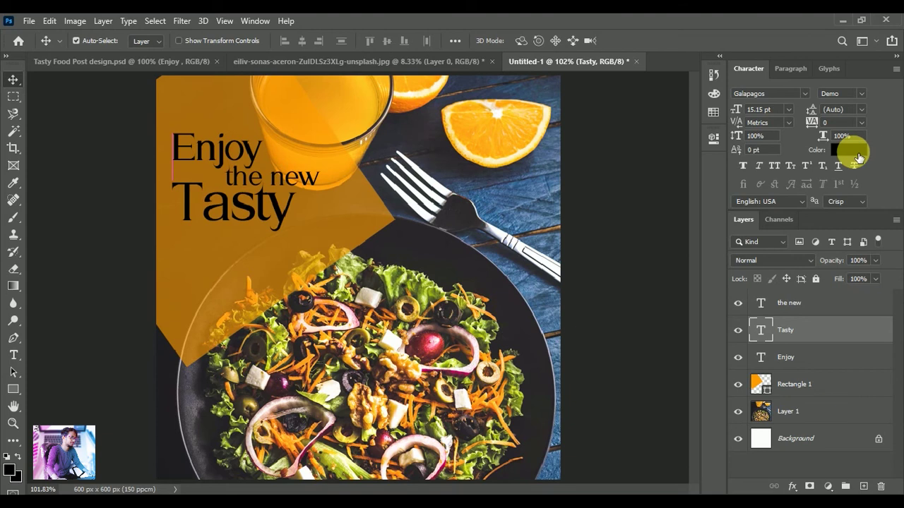
Make the 'Tasty' text white (#ffffff) and deselect the layer.
left_click(838, 150)
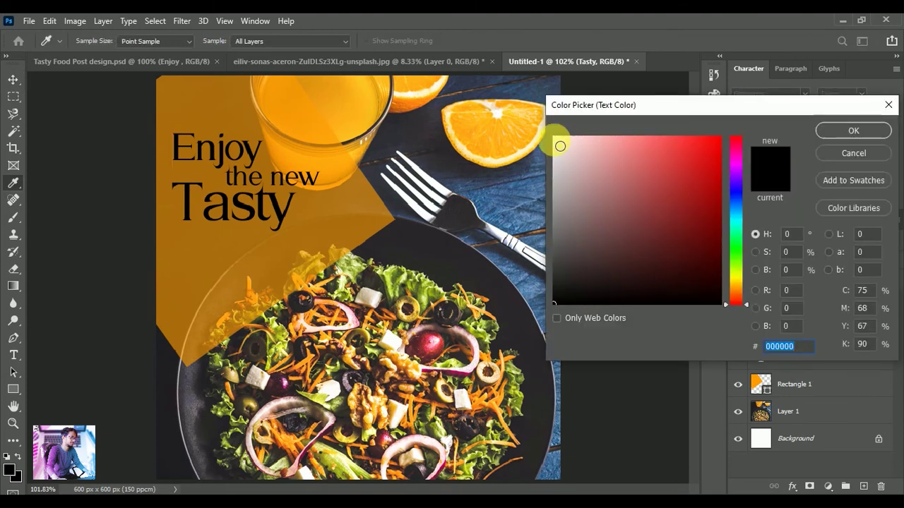
left_click_drag(560, 146, 550, 134)
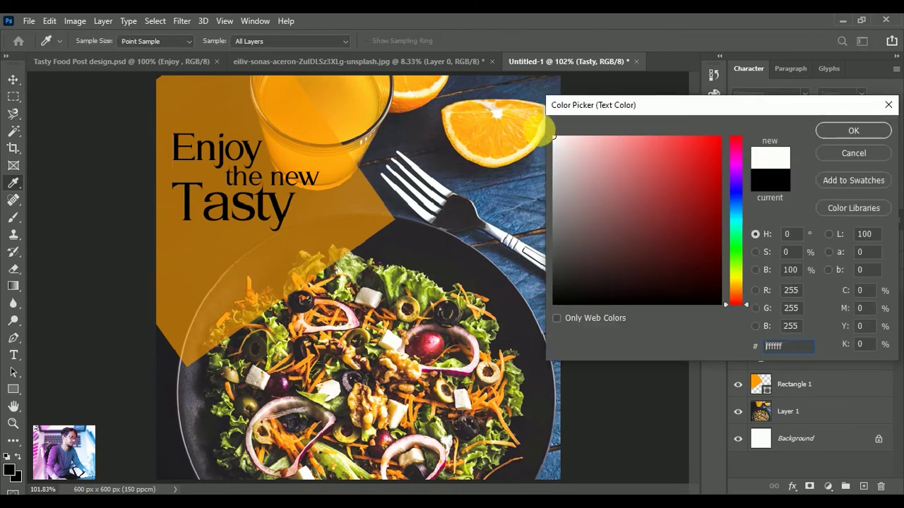
left_click(837, 138)
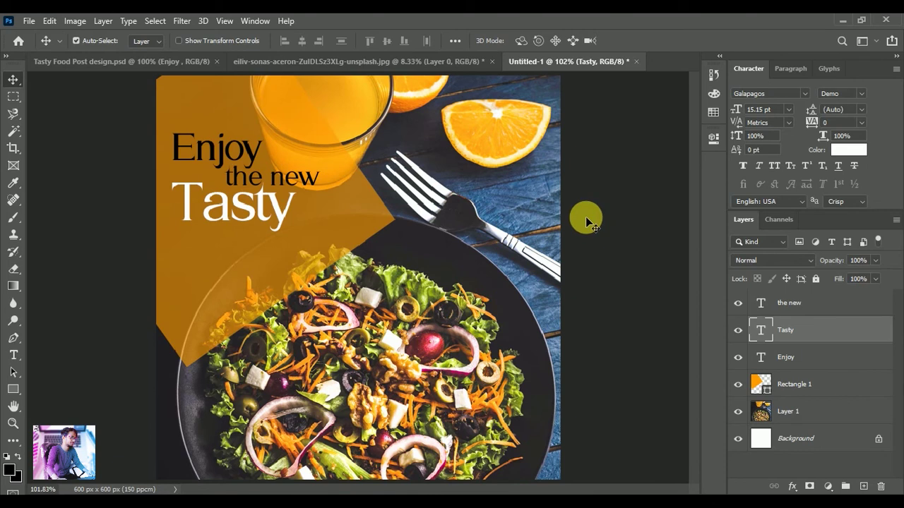
left_click(585, 216)
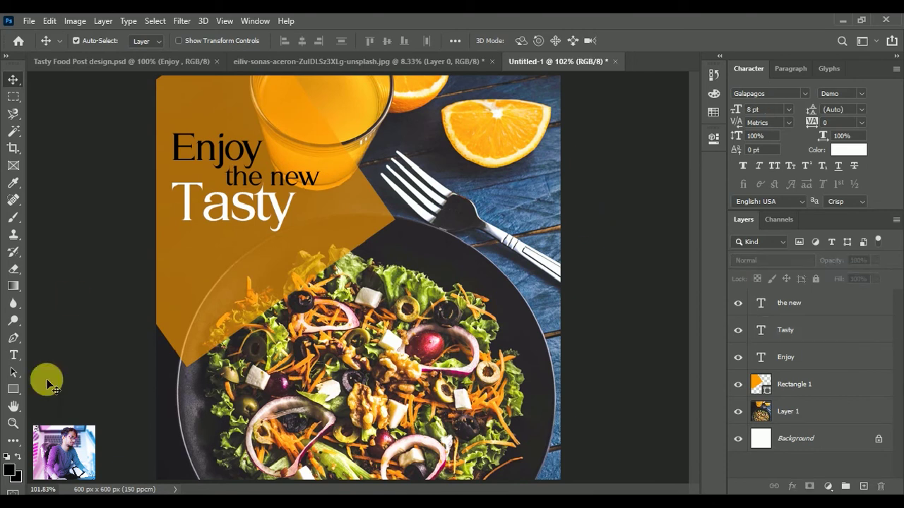
Type '50%' in Gotham Light 8 pt below the headline on the orange shape.
left_click(14, 357)
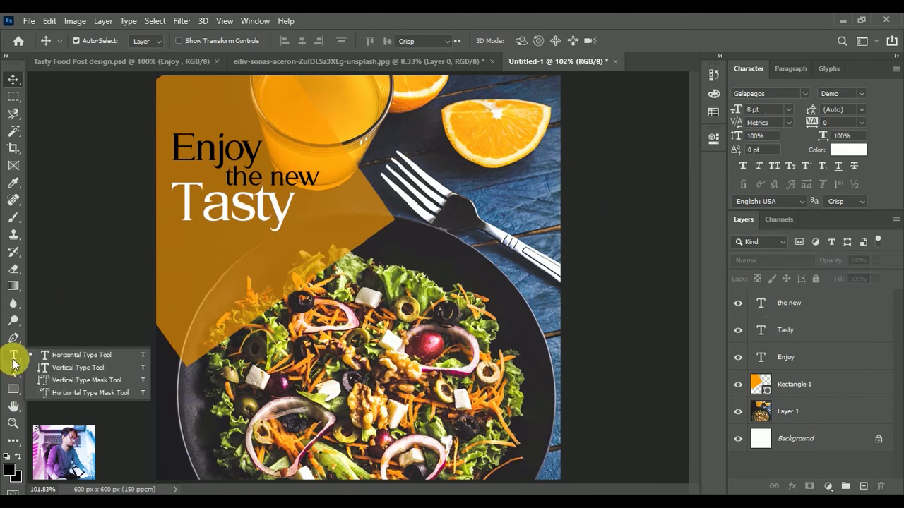
left_click(806, 93)
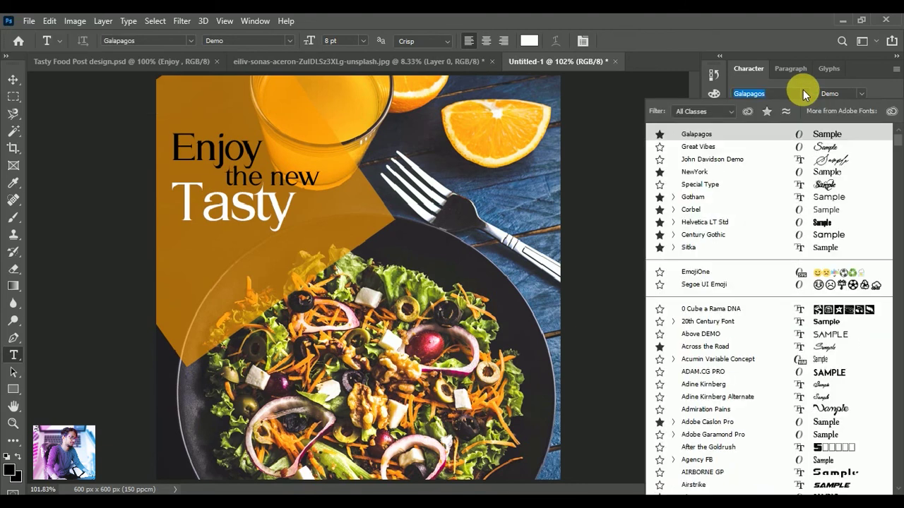
left_click(672, 200)
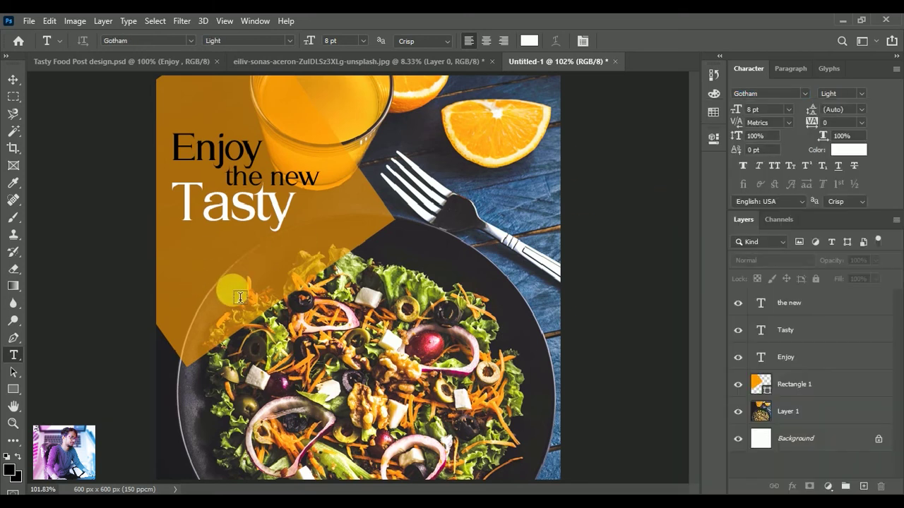
left_click(194, 281)
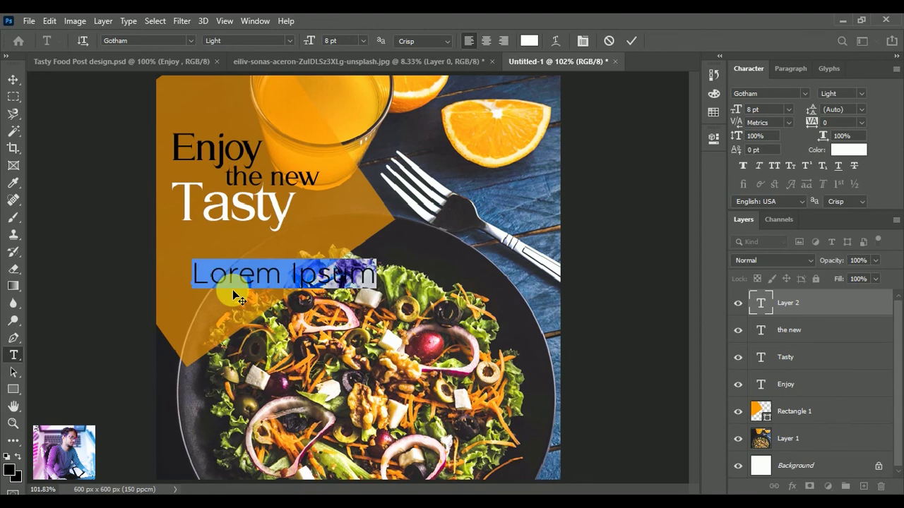
type("50")
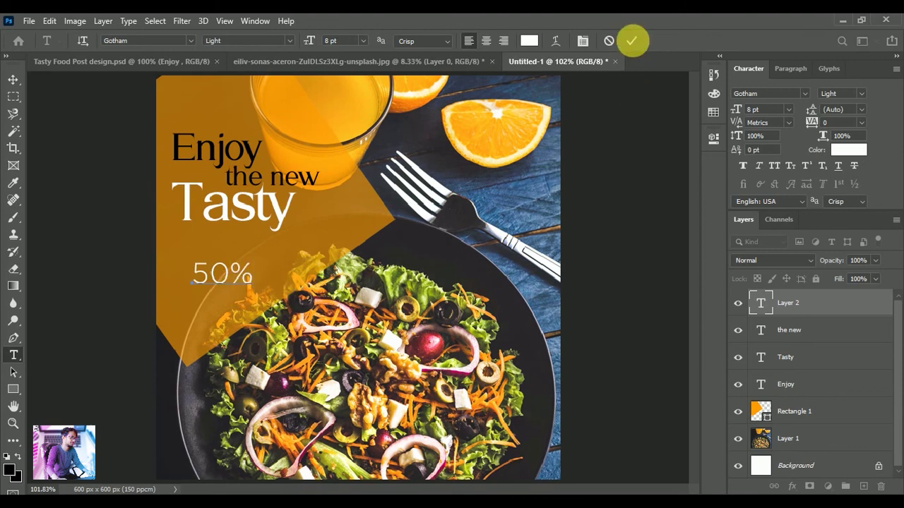
left_click(631, 40)
Scale the '50%' text up to about 11.8 pt.
left_click(13, 76)
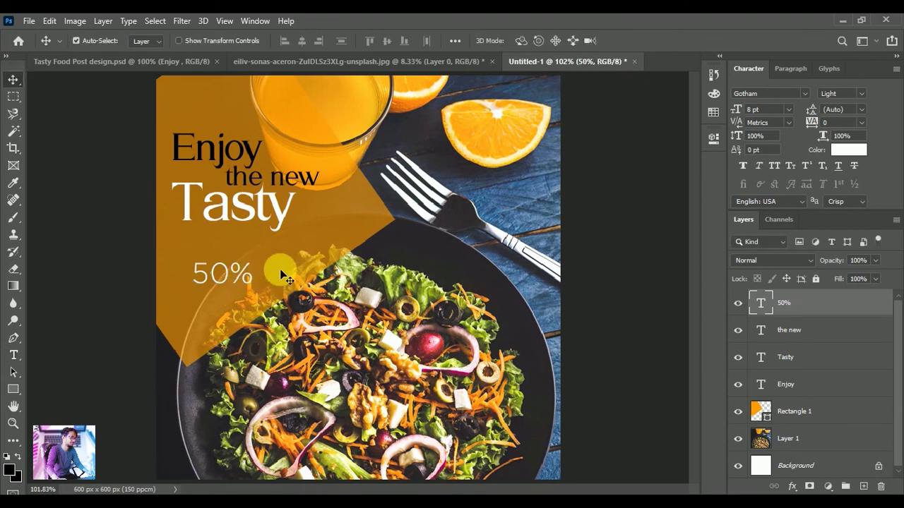
key("ctrl+t")
left_click_drag(260, 292, 278, 304)
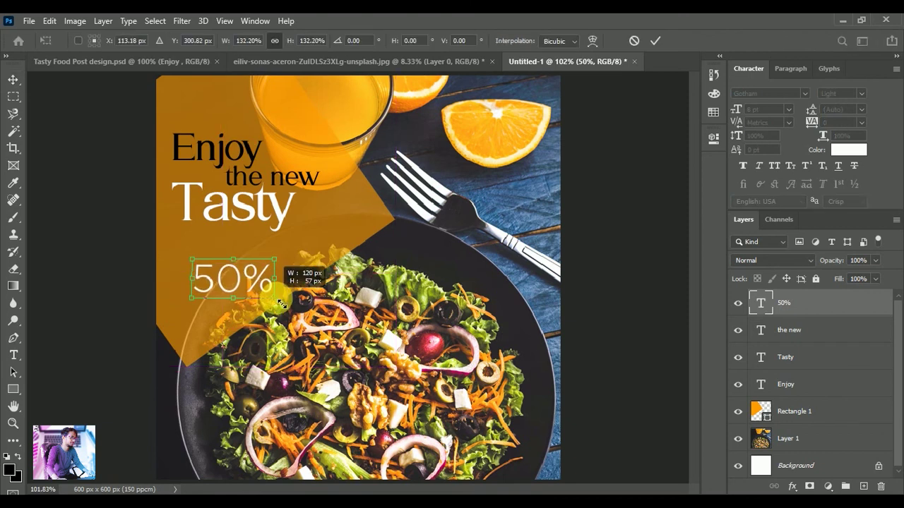
left_click_drag(278, 304, 309, 299)
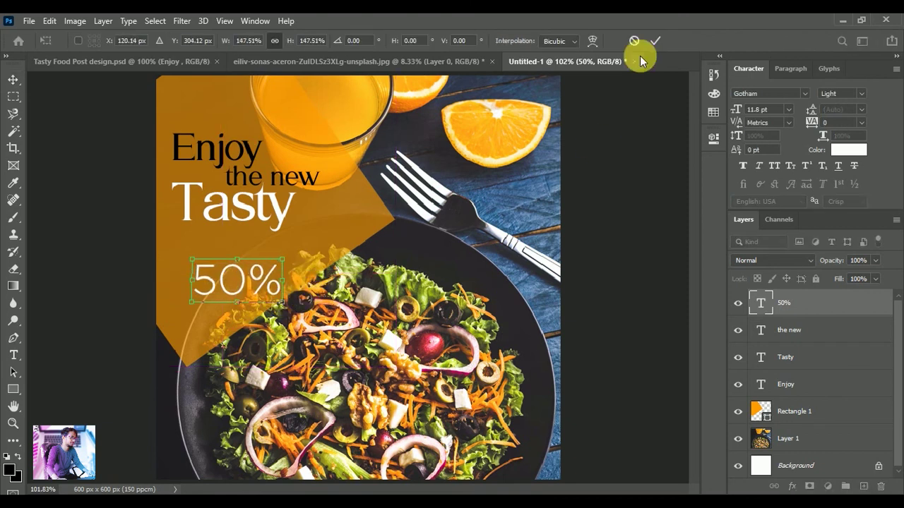
left_click(653, 40)
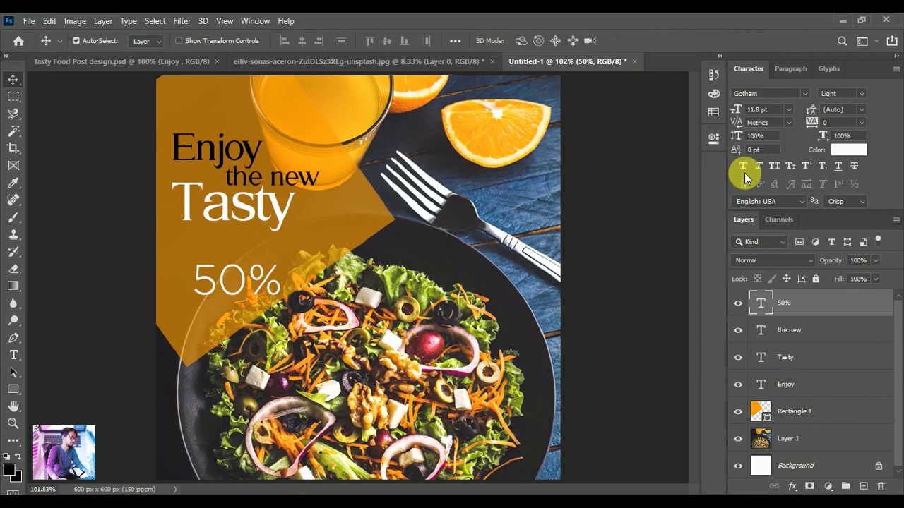
Make '50%' black and shift it left to align with the headline.
left_click(848, 150)
left_click_drag(555, 288, 542, 307)
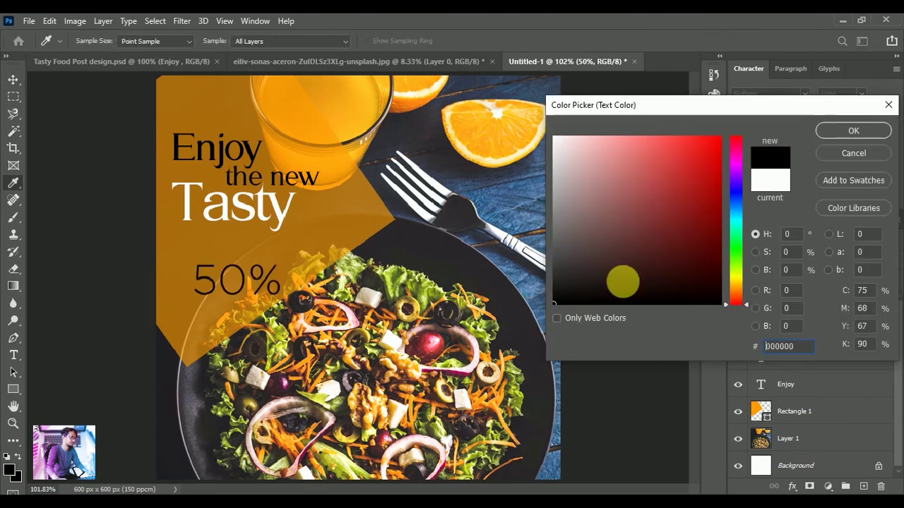
left_click(821, 133)
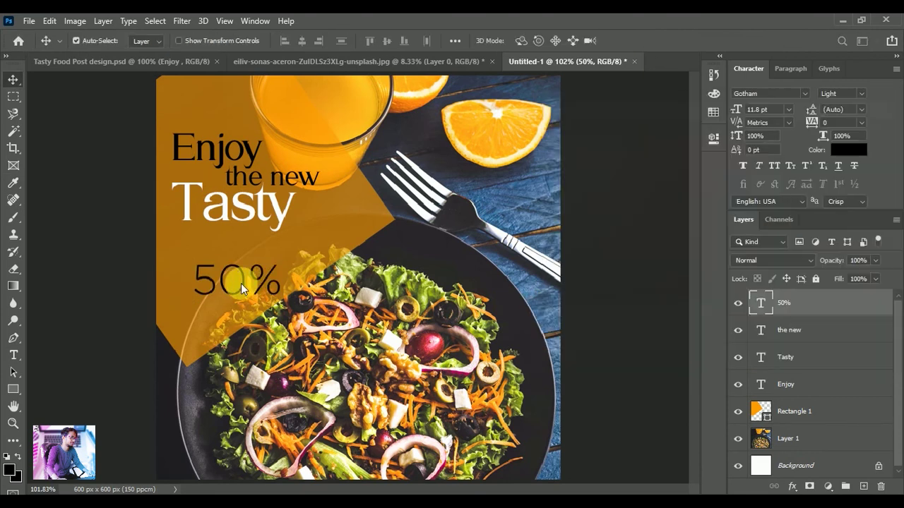
left_click_drag(241, 283, 222, 285)
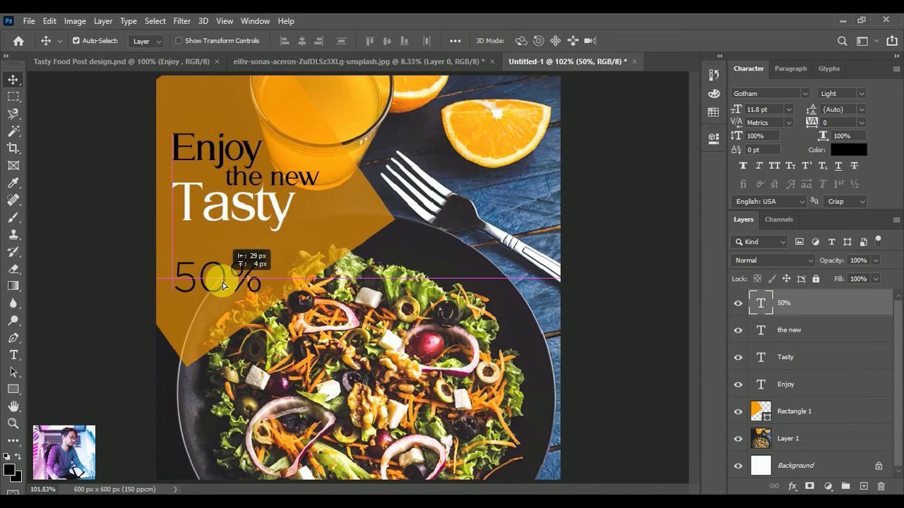
left_click(14, 358)
Type 'Discount' on a new text line just below '50%'.
left_click(14, 358)
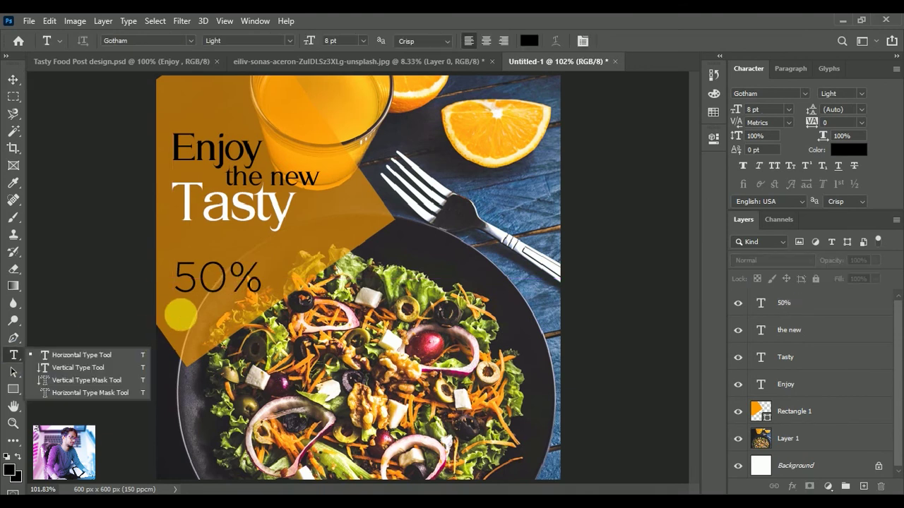
left_click(78, 350)
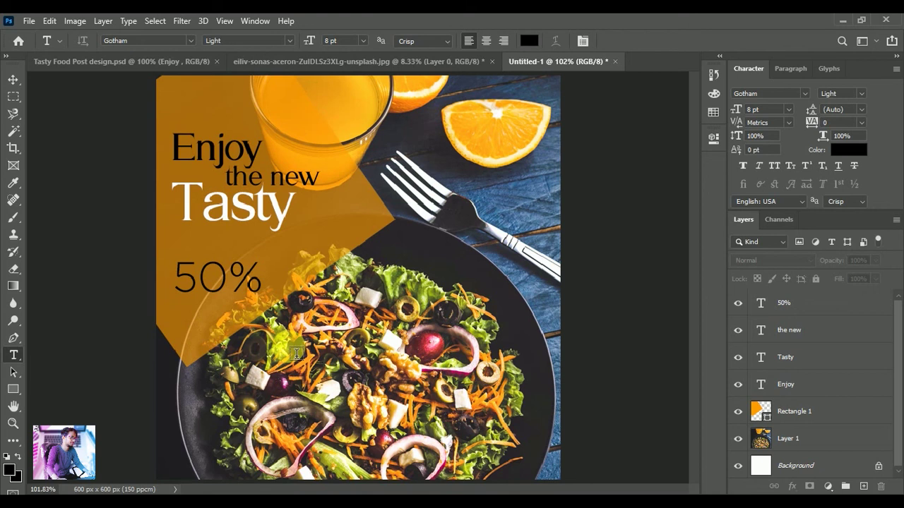
left_click(182, 314)
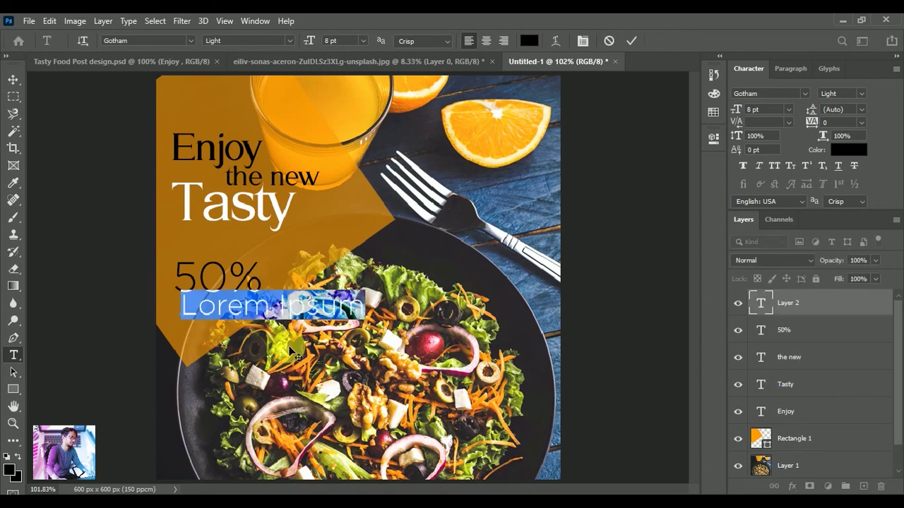
type("Discount")
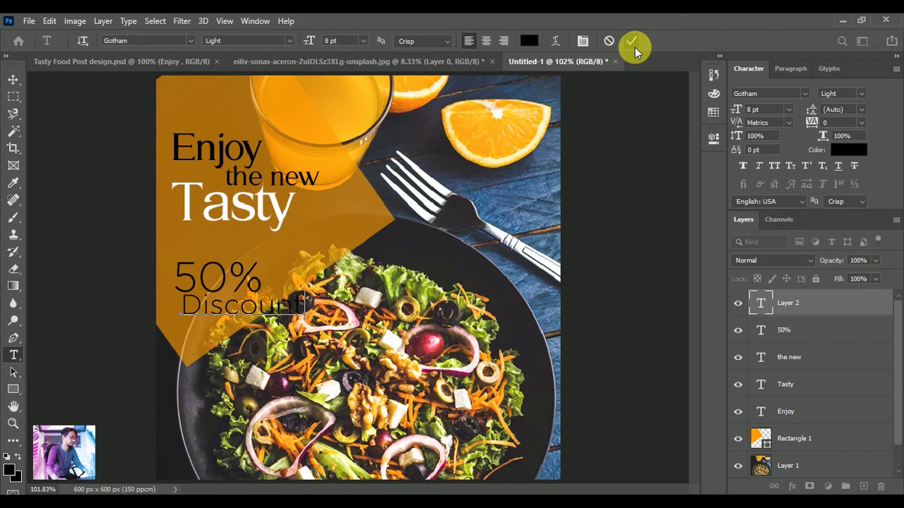
left_click(633, 44)
left_click(14, 79)
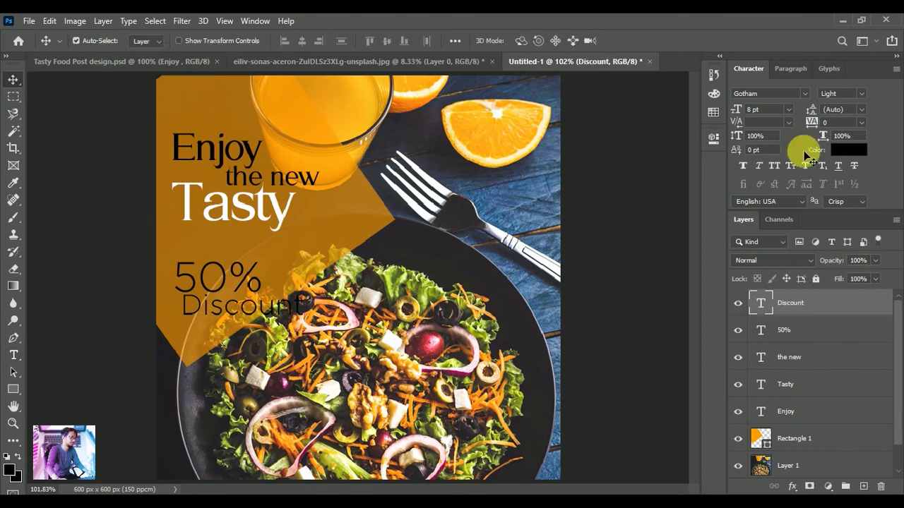
Set the Discount text colour to white.
left_click(847, 150)
left_click(561, 137)
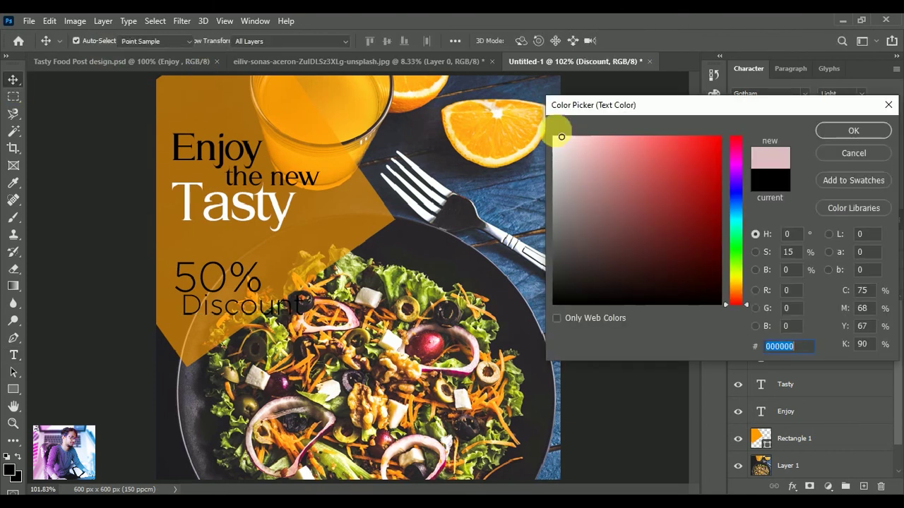
left_click_drag(561, 137, 550, 123)
left_click(823, 128)
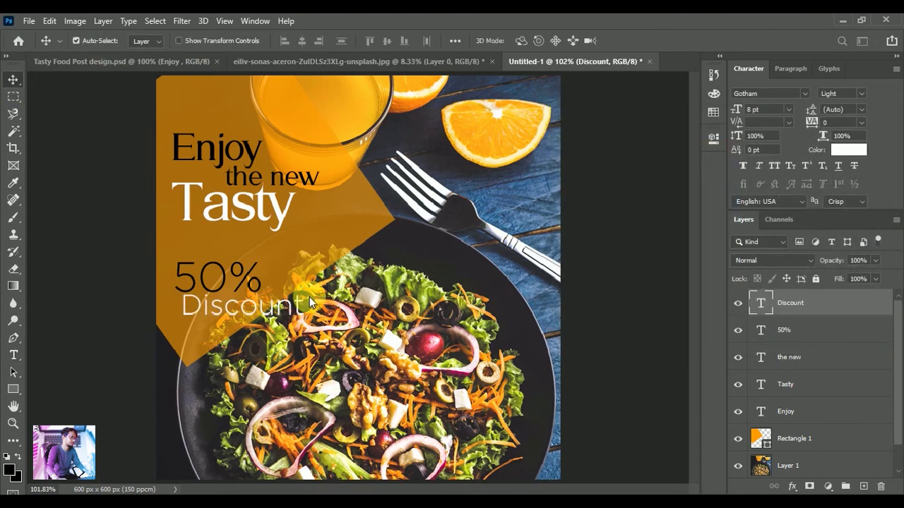
Shrink 'Discount' to about 4.13 pt and change its weight to Gotham Book.
key("ctrl+t")
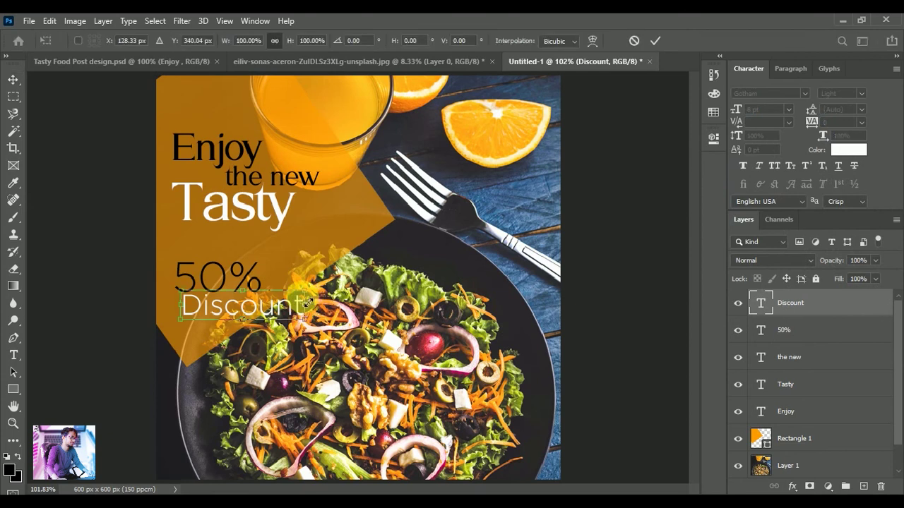
mouse_move(305, 296)
left_mouse_down()
mouse_move(230, 305)
mouse_move(244, 319)
left_mouse_up()
left_click(655, 40)
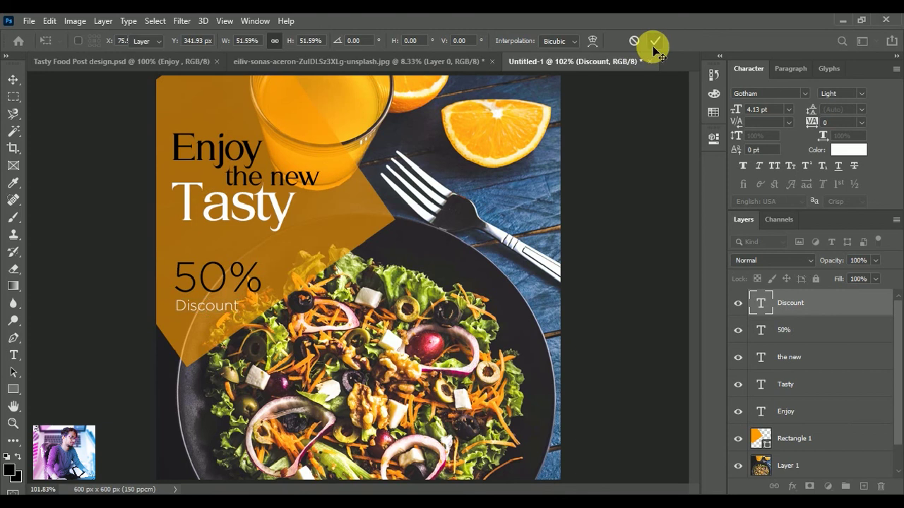
left_click(861, 94)
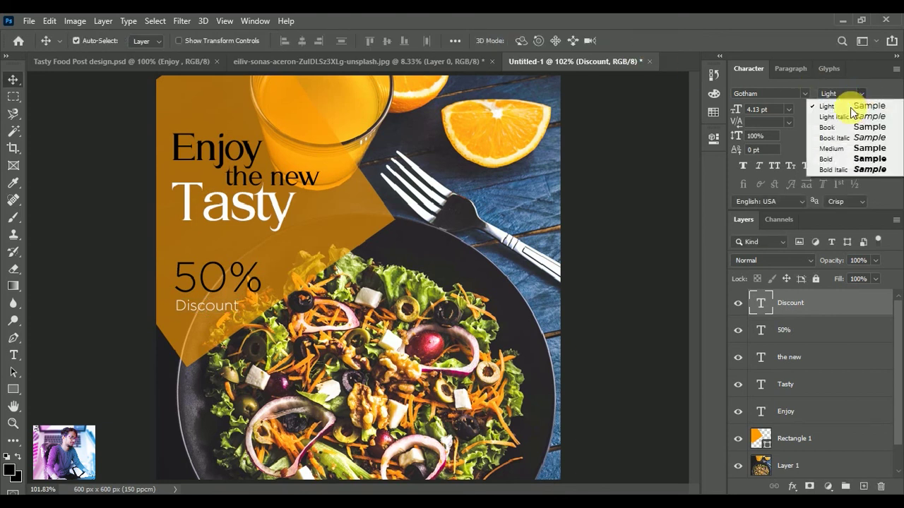
left_click(837, 127)
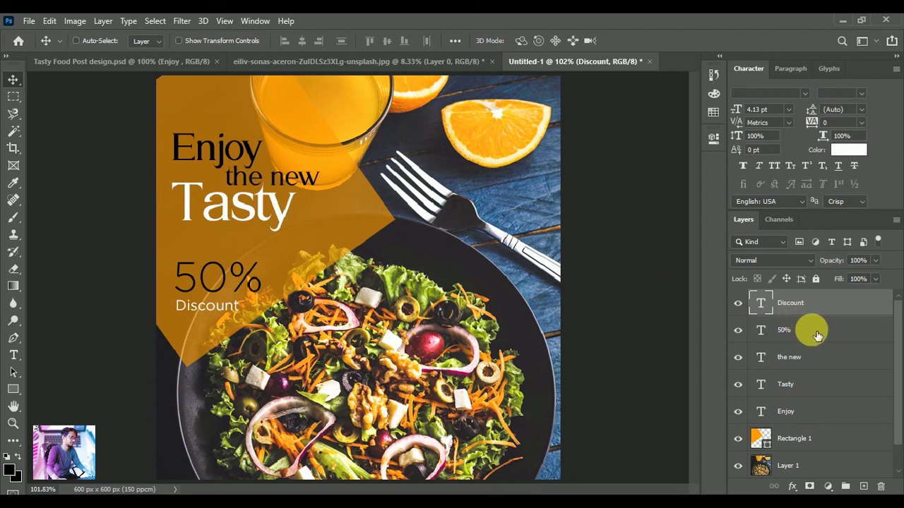
Shift '50%' and 'Discount' slightly left together.
left_click(805, 331, "ctrl")
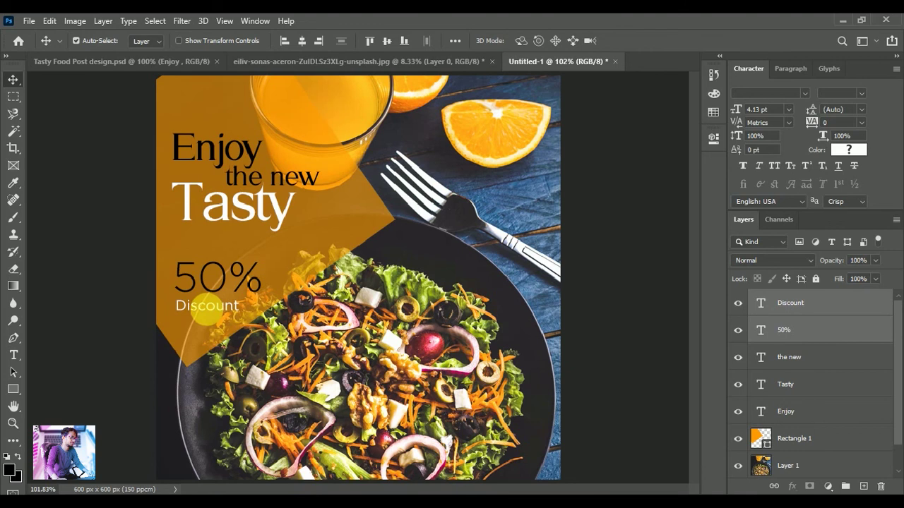
left_click_drag(209, 313, 205, 313)
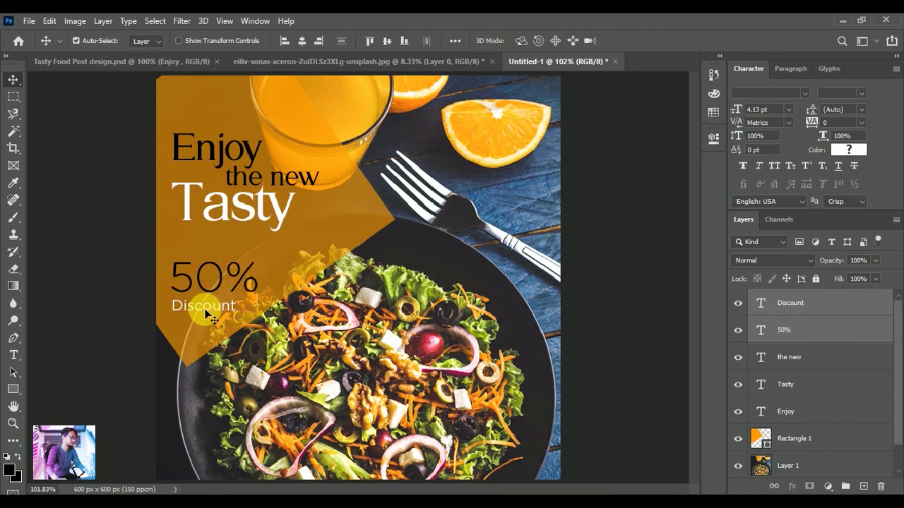
left_click(602, 312)
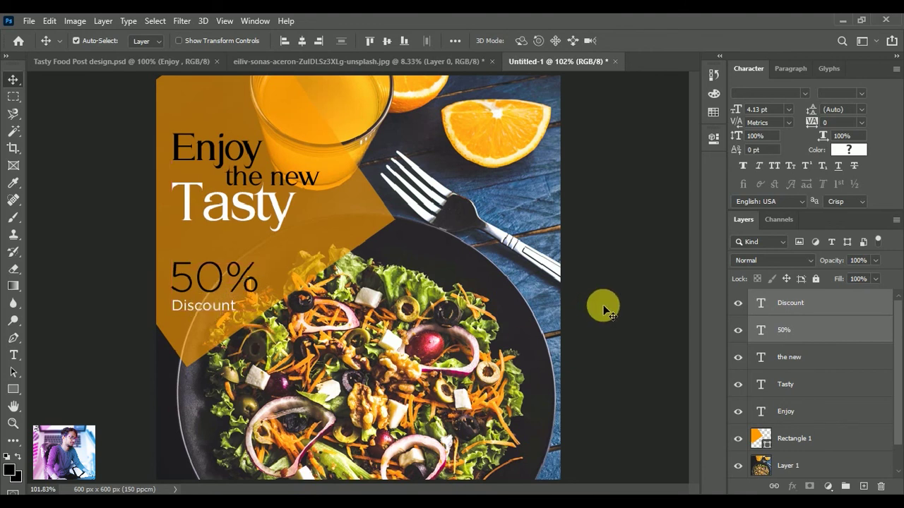
Draw a rectangle near the photo's bottom-right with 6 px rounded corners.
left_click(14, 390)
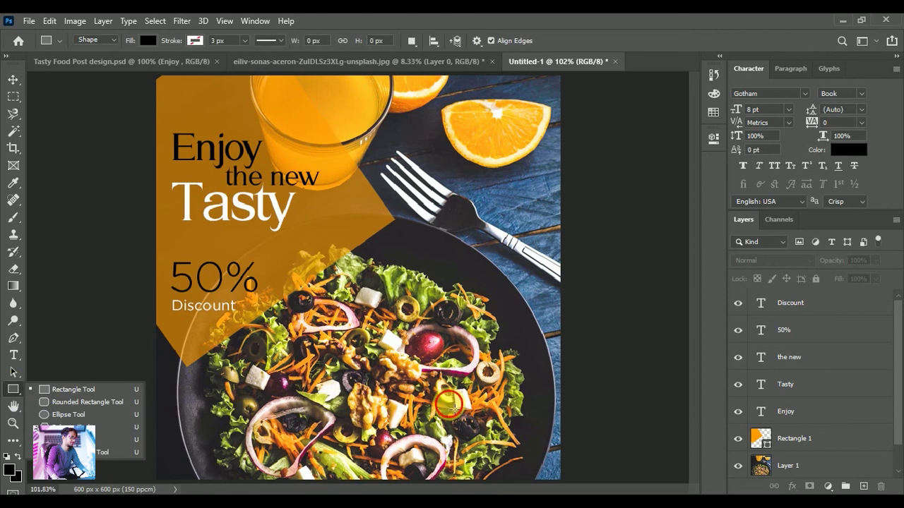
mouse_move(454, 406)
left_mouse_down()
mouse_move(466, 427)
mouse_move(577, 428)
left_mouse_up()
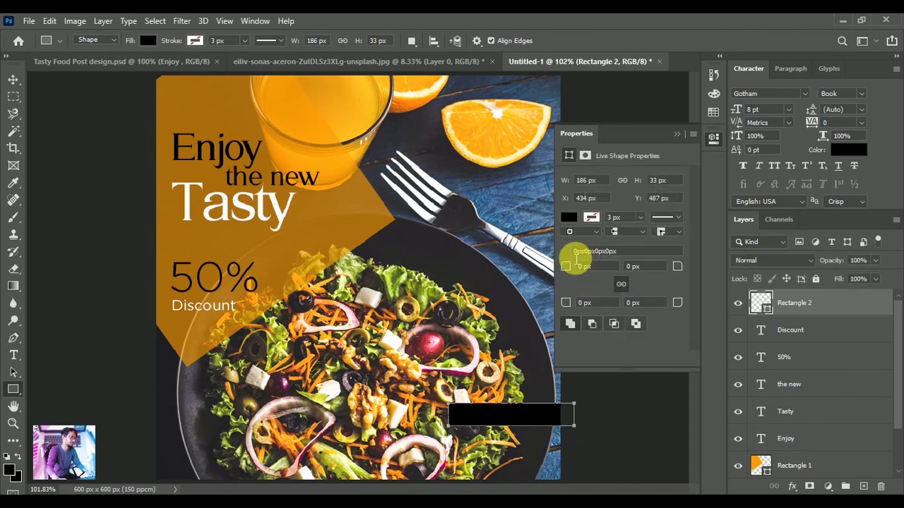
left_click(573, 267)
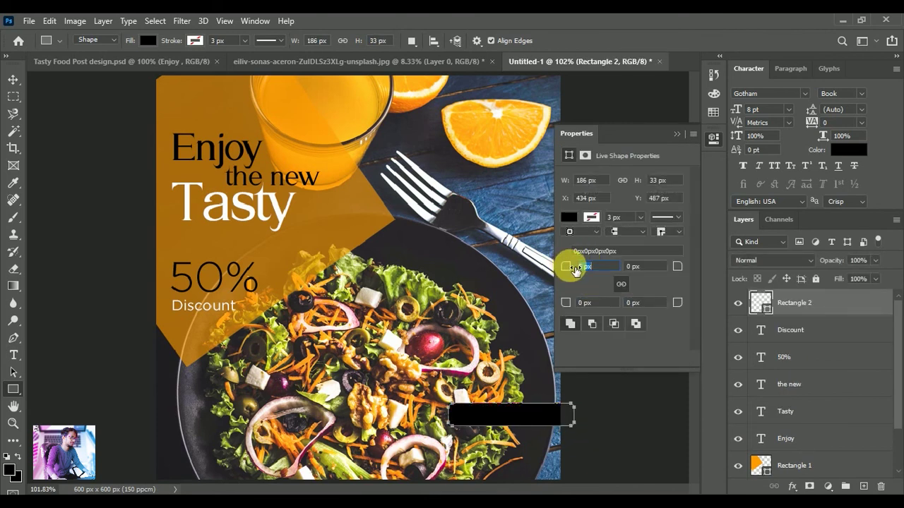
type("6")
key("Return")
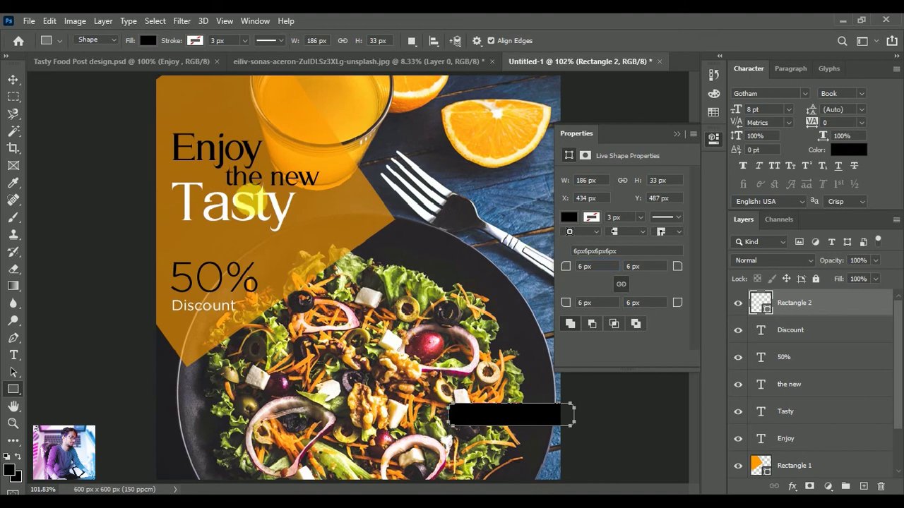
Move the rectangle down, fill it white, and fine-tune its position.
left_click(14, 82)
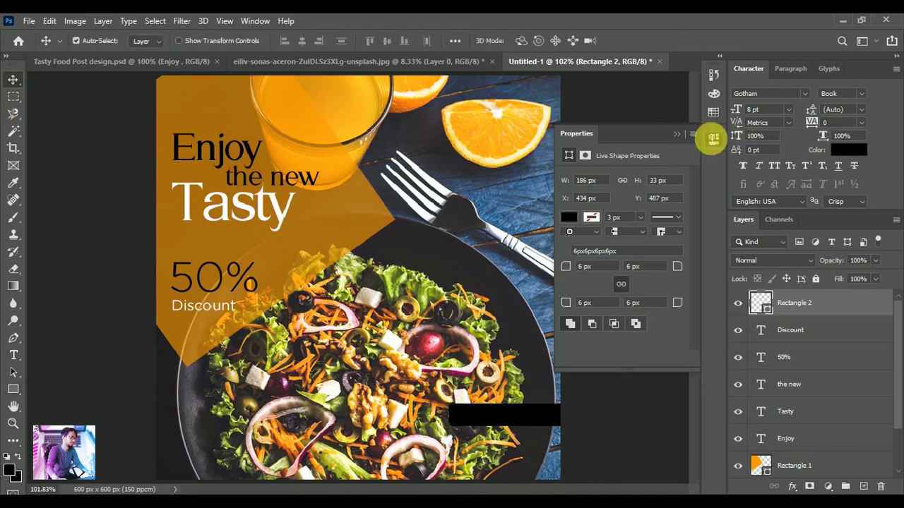
left_click(676, 134)
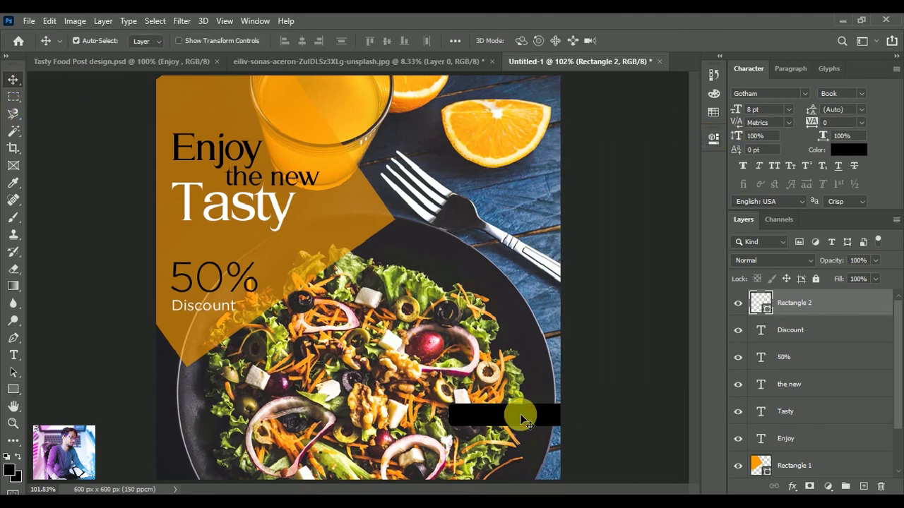
left_click_drag(521, 417, 527, 441)
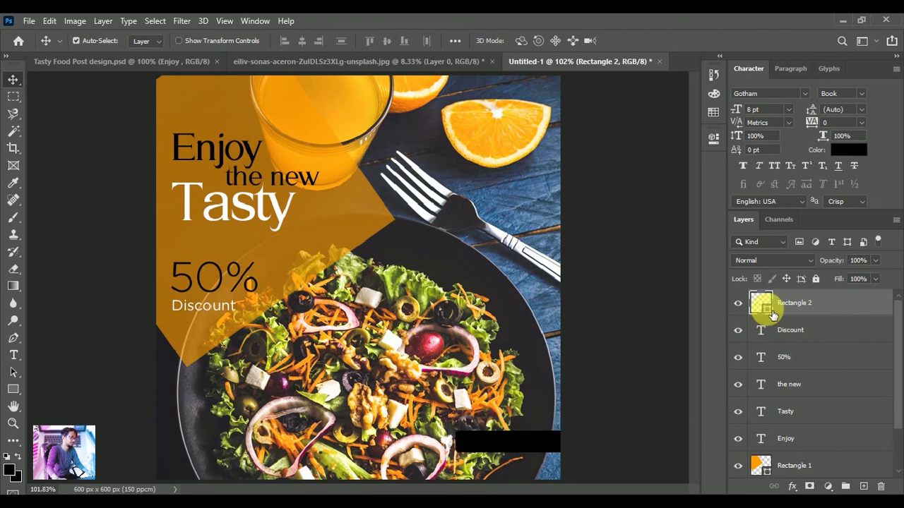
double_click(771, 315)
left_click_drag(584, 172, 544, 123)
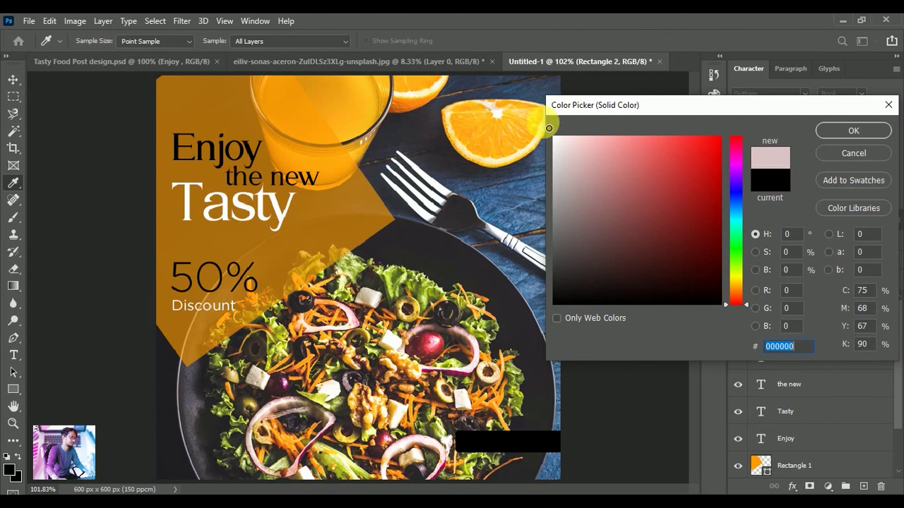
left_click(833, 131)
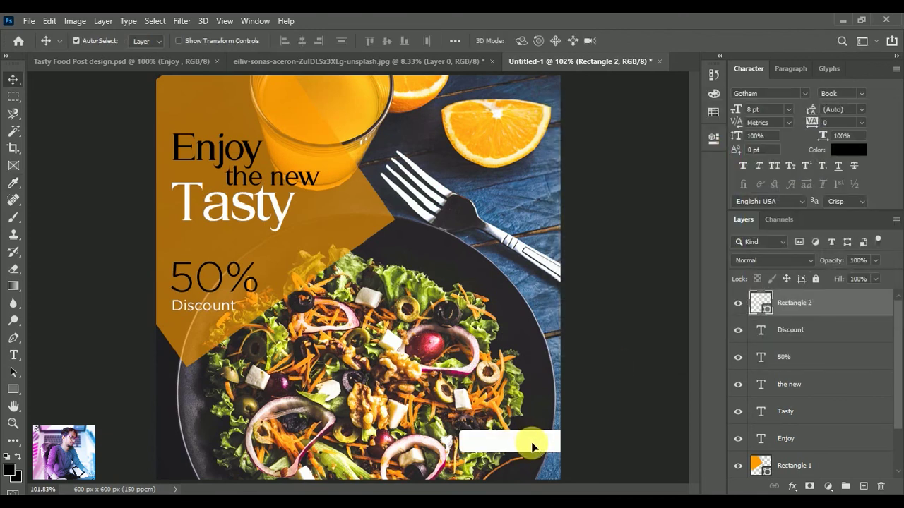
left_click_drag(531, 449, 540, 446)
left_click(598, 388)
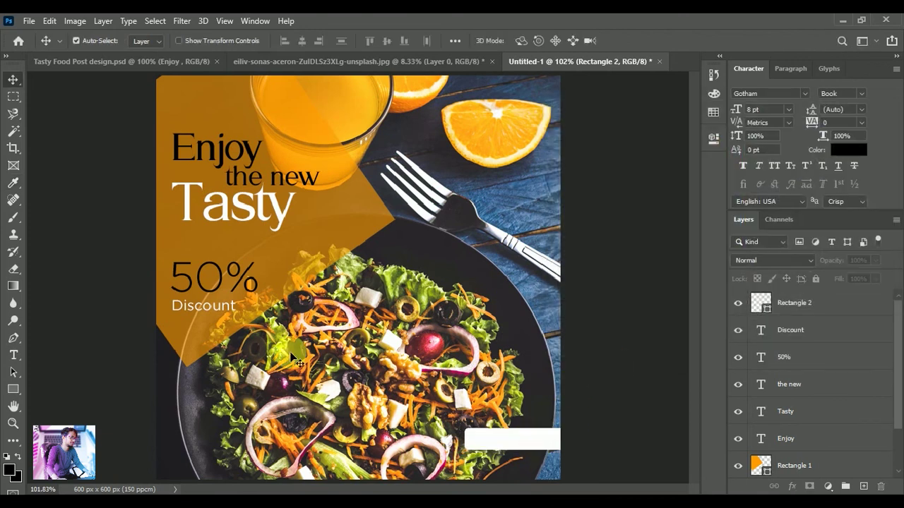
Duplicate the Discount text onto the white box and reword it 'Click here'.
left_click(188, 308)
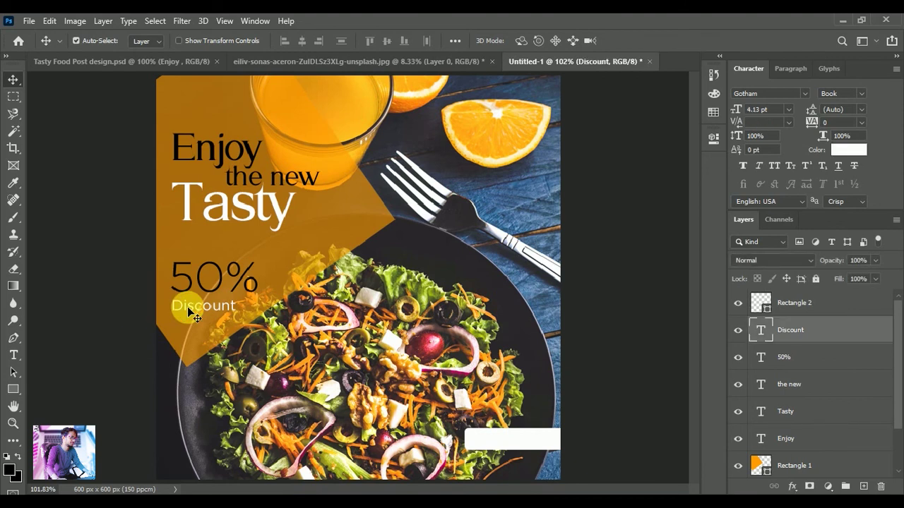
left_click_drag(427, 404, 497, 422)
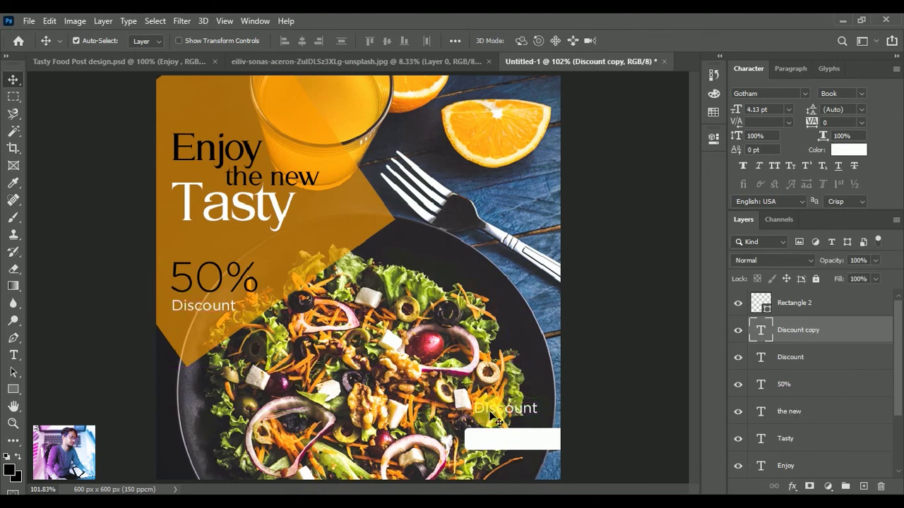
double_click(492, 415)
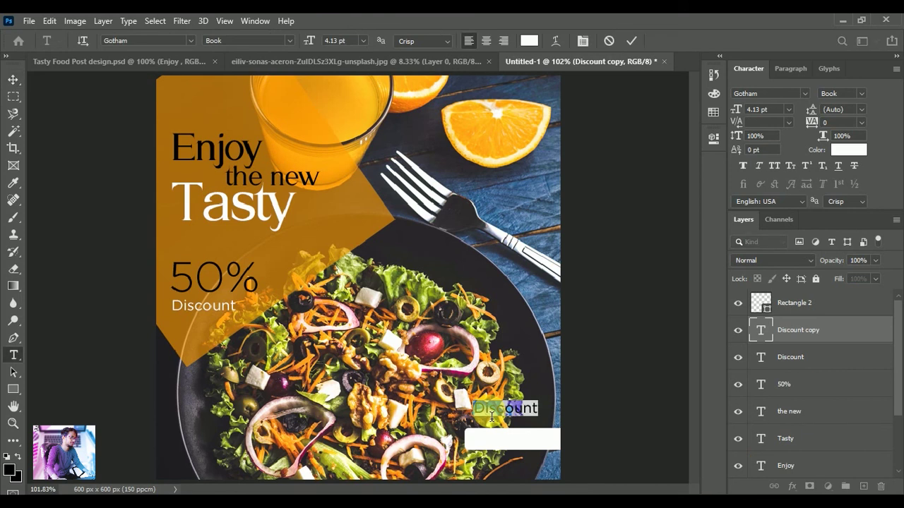
key("Right")
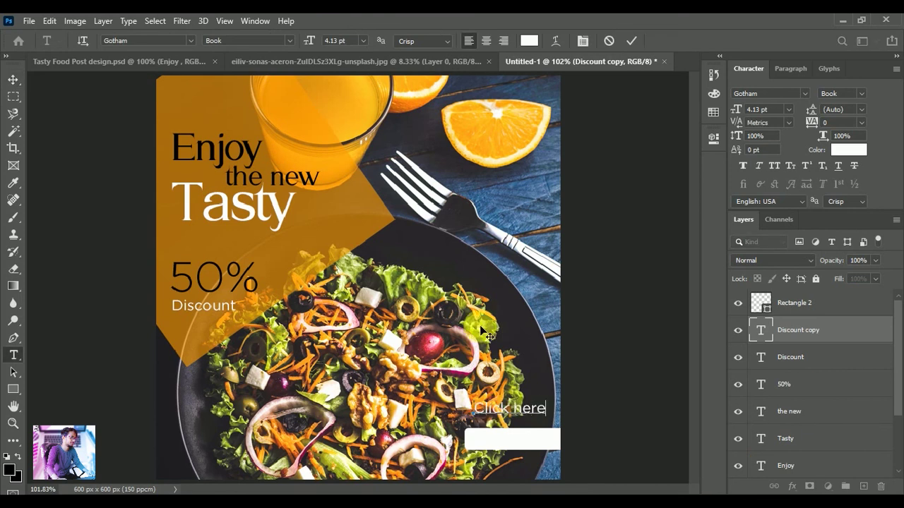
left_click(13, 80)
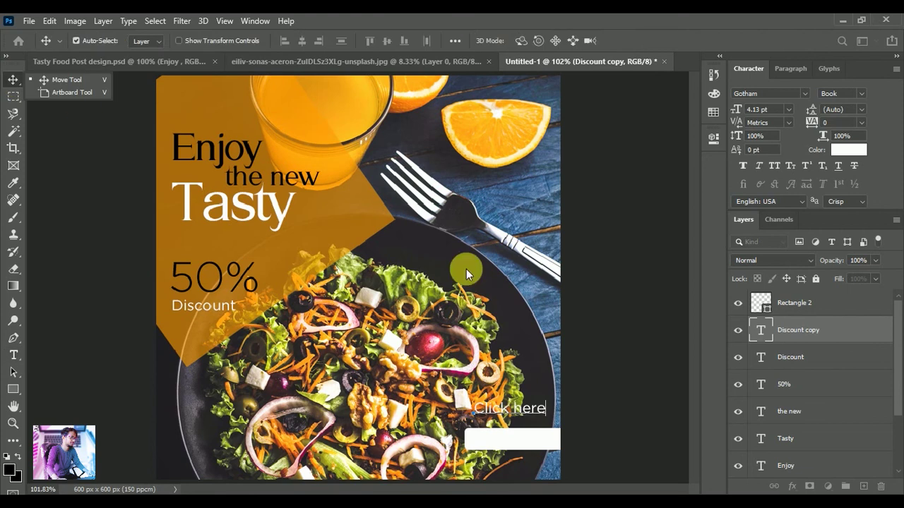
Make 'Click here' dark and place its layer above the white box.
left_click(850, 154)
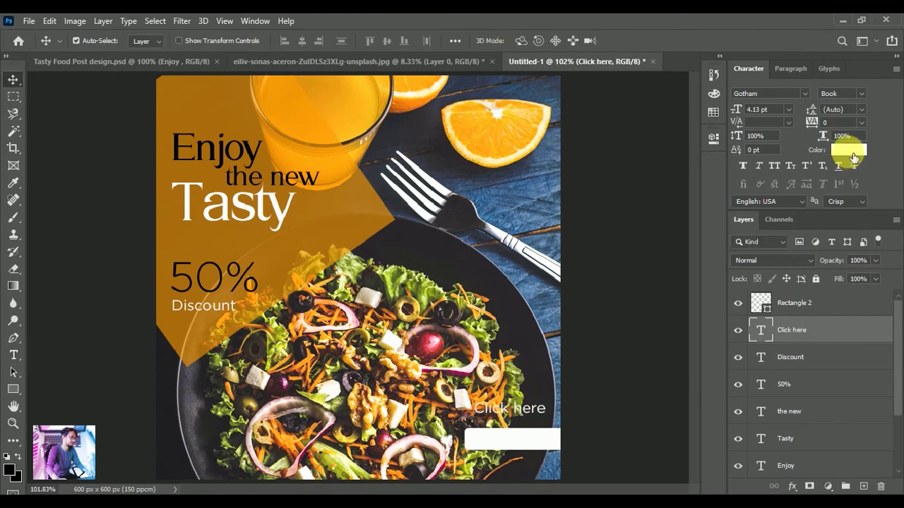
left_click(572, 287)
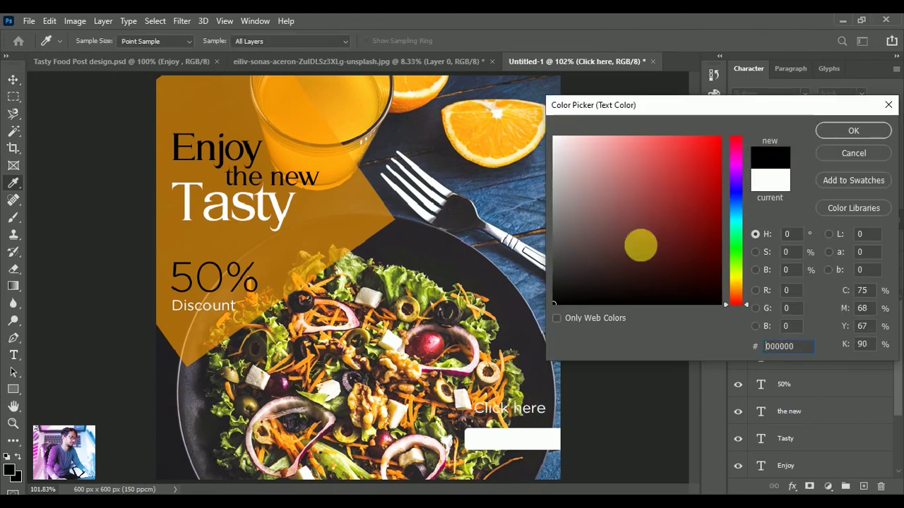
left_click(827, 135)
left_click_drag(523, 417, 536, 442)
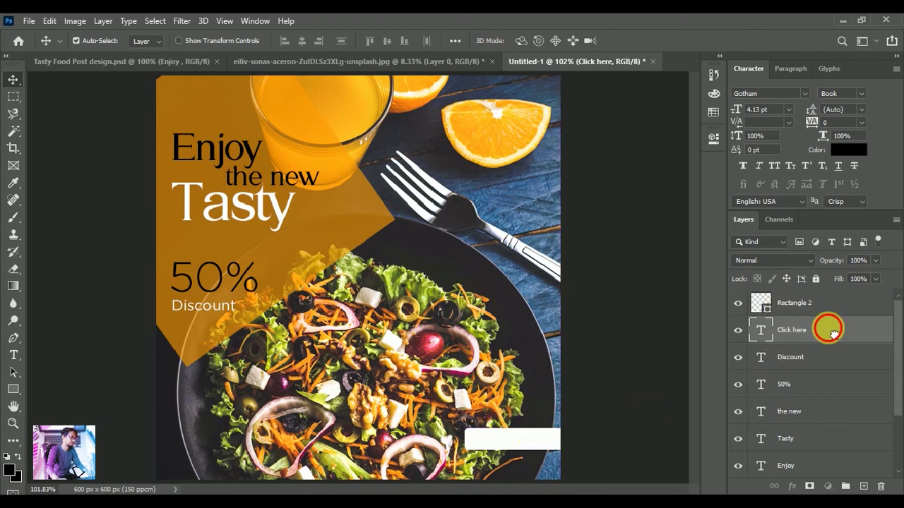
left_click_drag(827, 327, 833, 307)
key("ctrl+z")
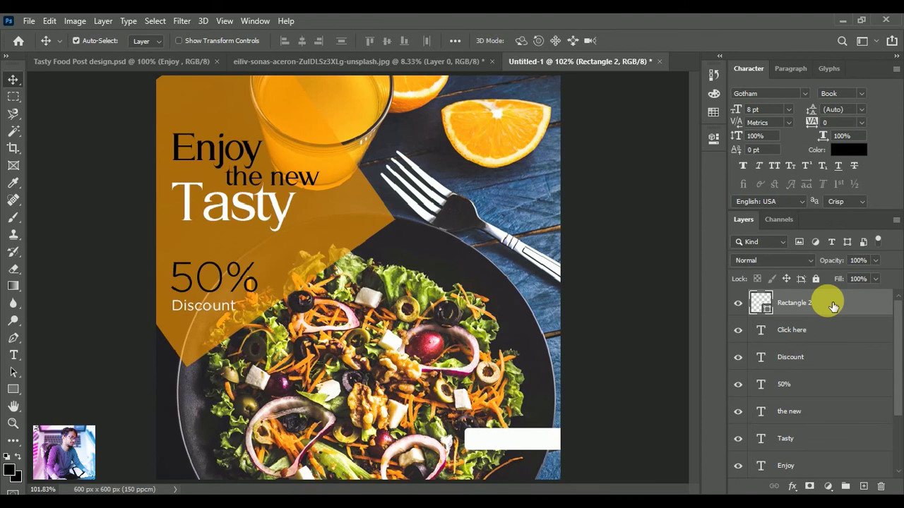
left_click_drag(823, 329, 823, 304)
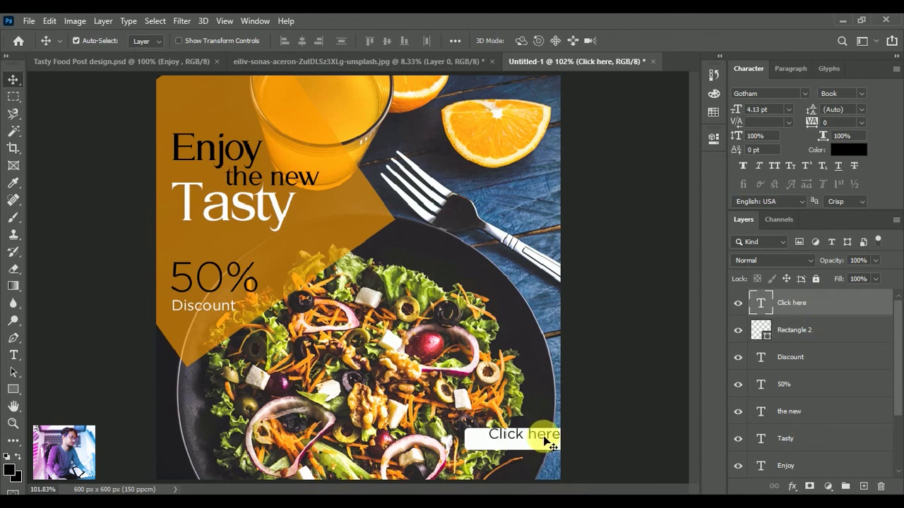
left_click_drag(541, 439, 536, 446)
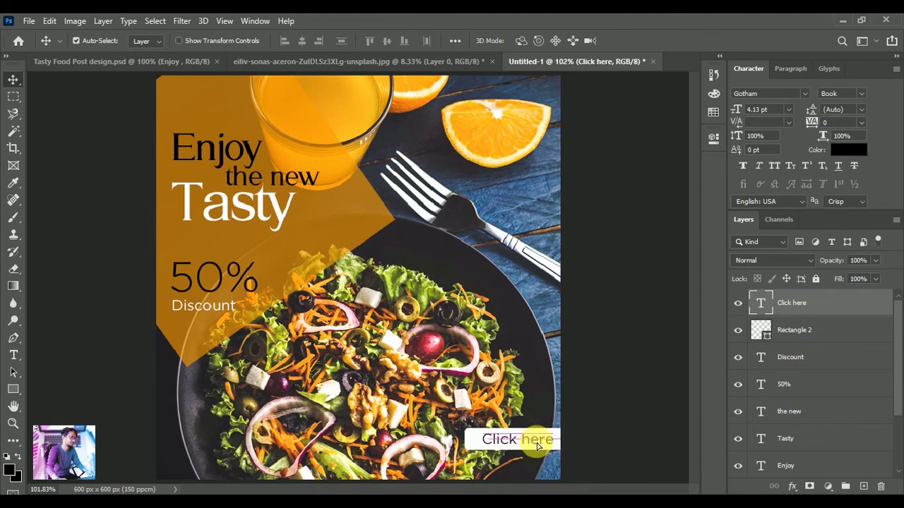
Set 'Click here' to Gotham Medium and scale it down to about 86%.
left_click(862, 93)
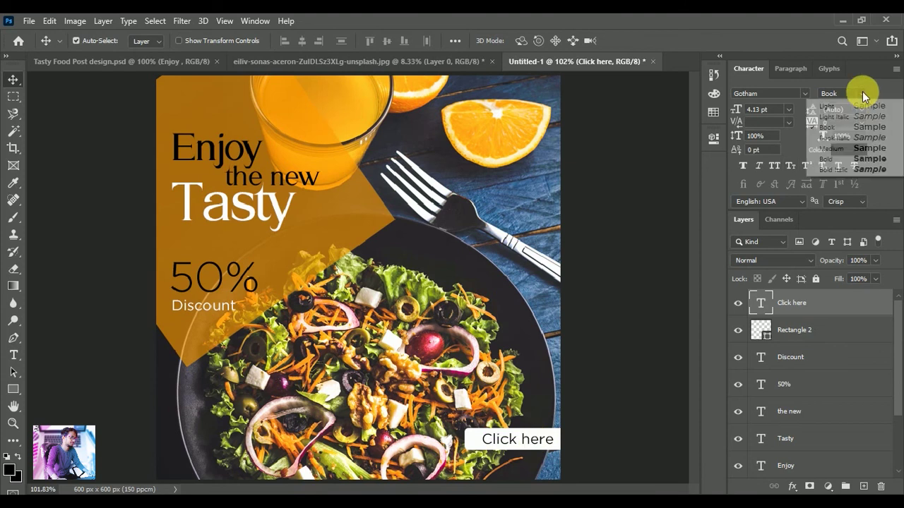
left_click(844, 151)
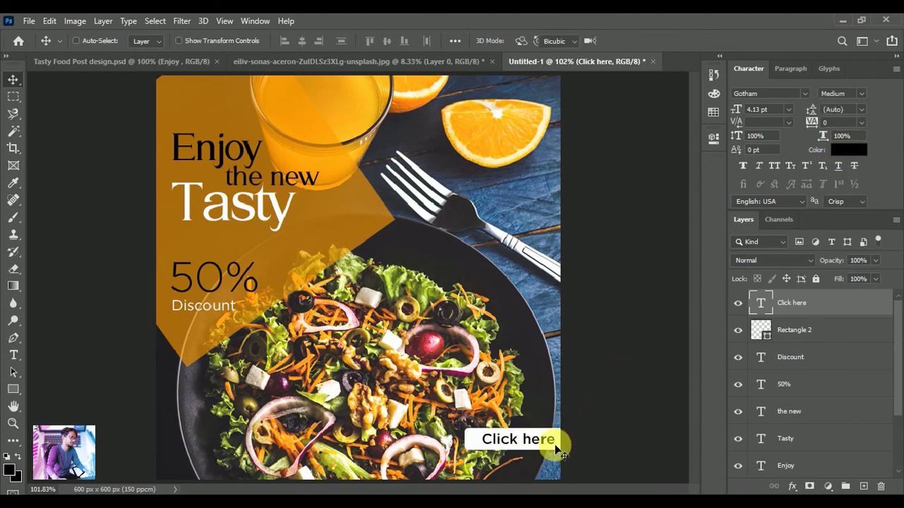
key("ctrl+t")
left_click_drag(561, 452, 548, 447)
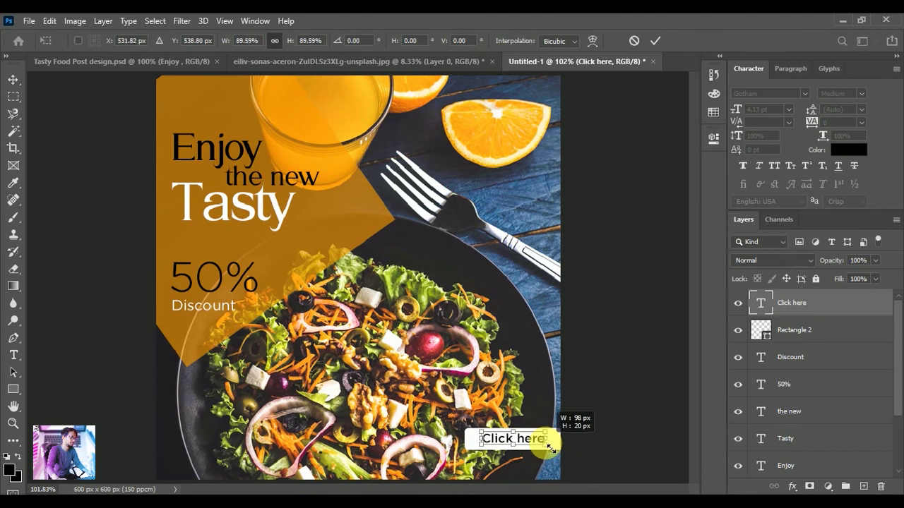
left_click(657, 41)
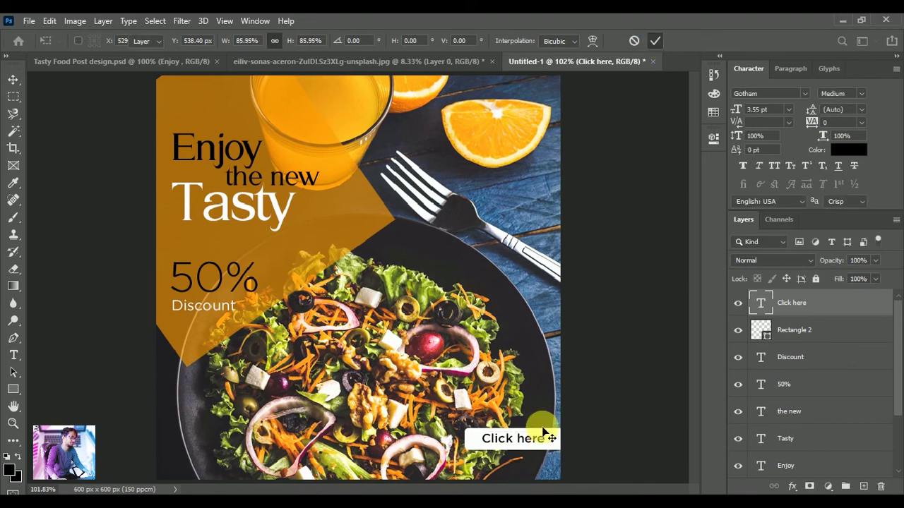
Centre 'Click here' on the white box with small nudges to text and box.
left_click_drag(536, 443, 540, 445)
key("Left")
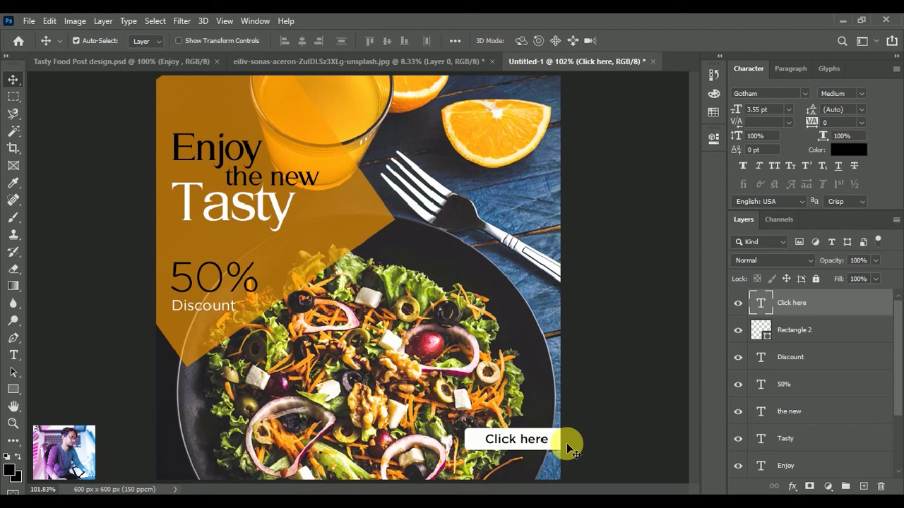
key("Up")
left_click(554, 440)
key("Right")
key("Right")
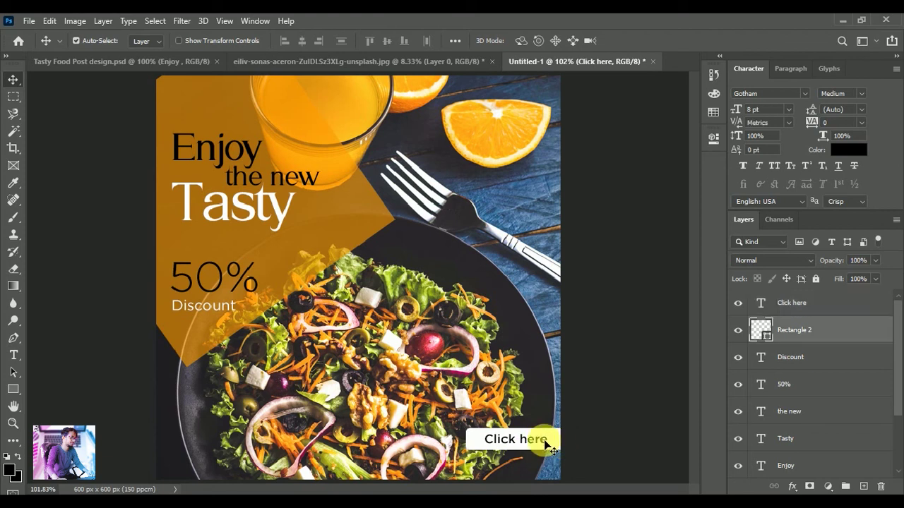
left_click(545, 443)
key("Right")
key("Right")
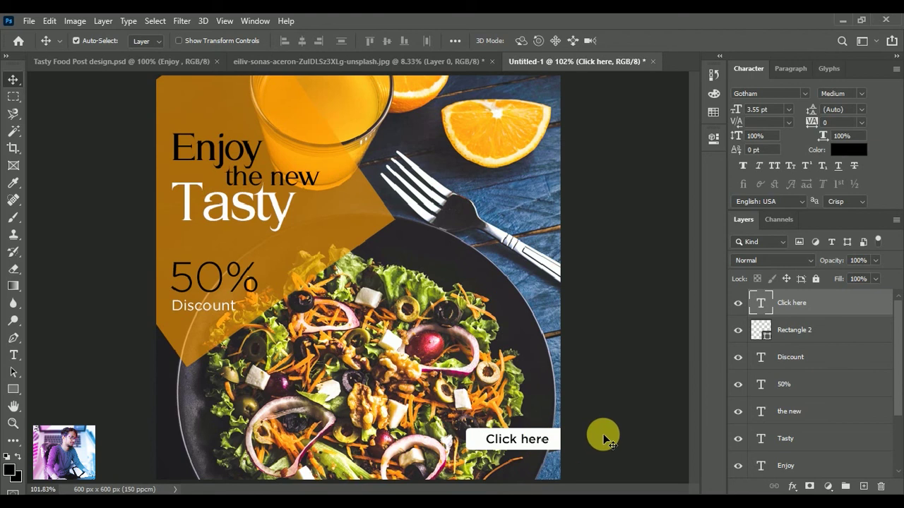
left_click(603, 439)
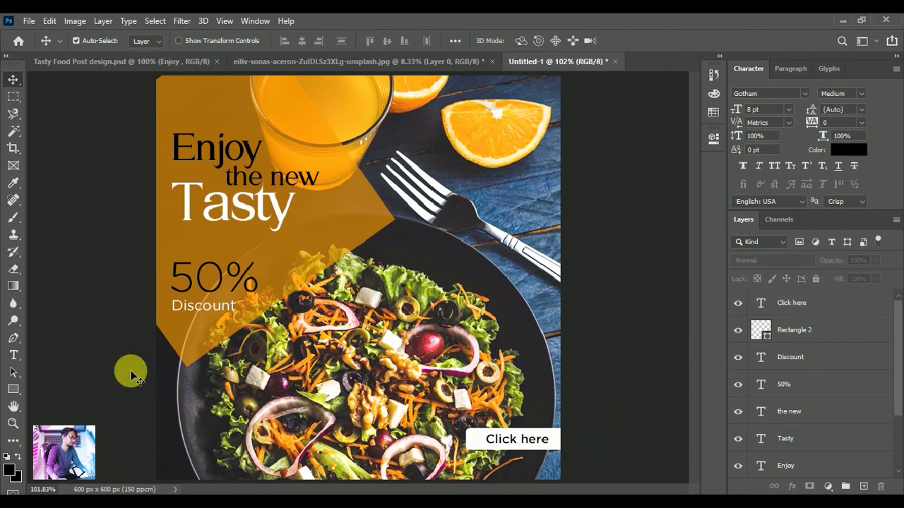
Draw a small rectangle and fill it with orange-yellow sampled from the juice.
left_click(13, 389)
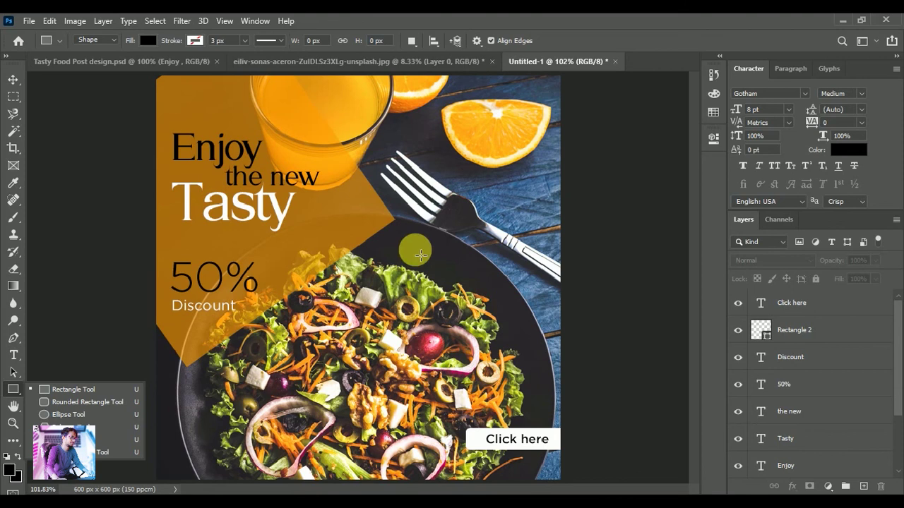
left_click_drag(415, 249, 458, 303)
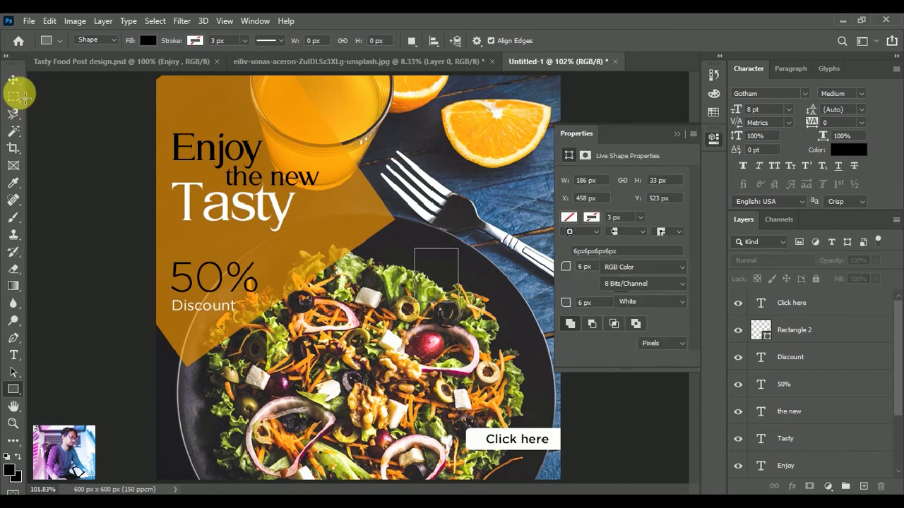
left_click(16, 82)
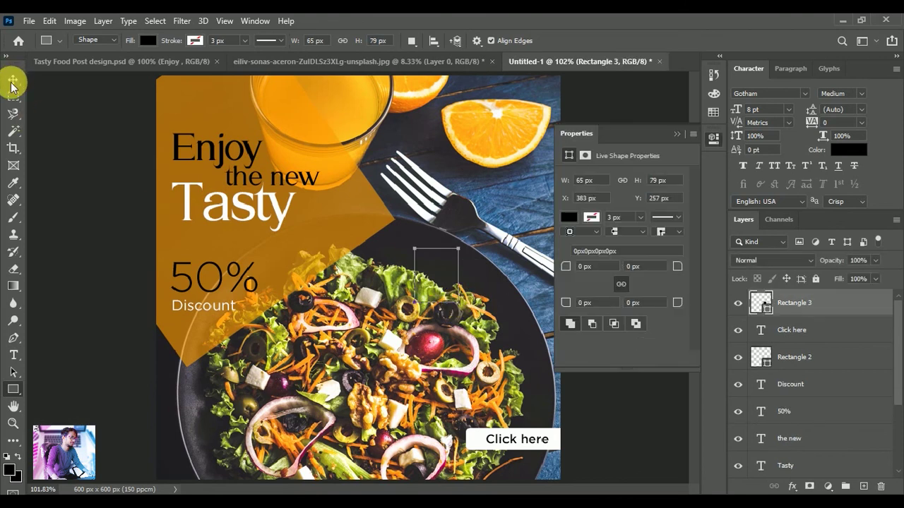
left_click(677, 134)
left_click_drag(442, 273, 512, 215)
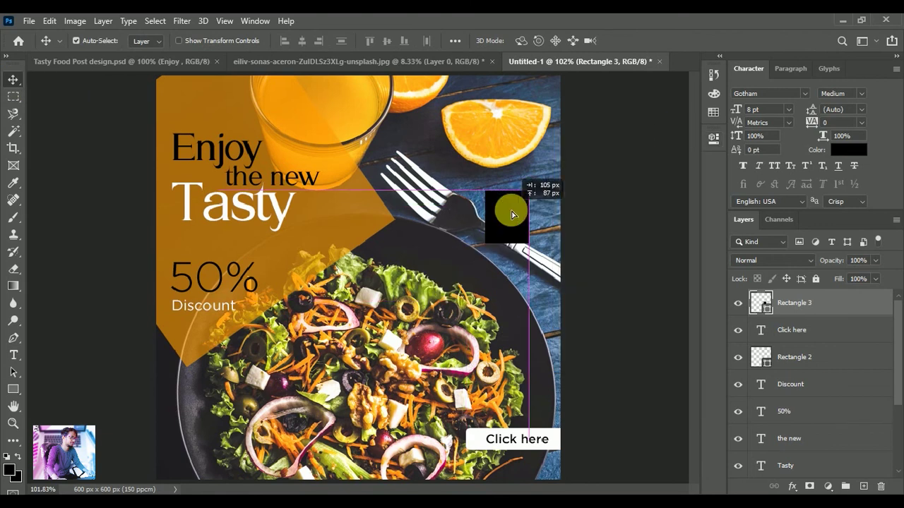
double_click(761, 303)
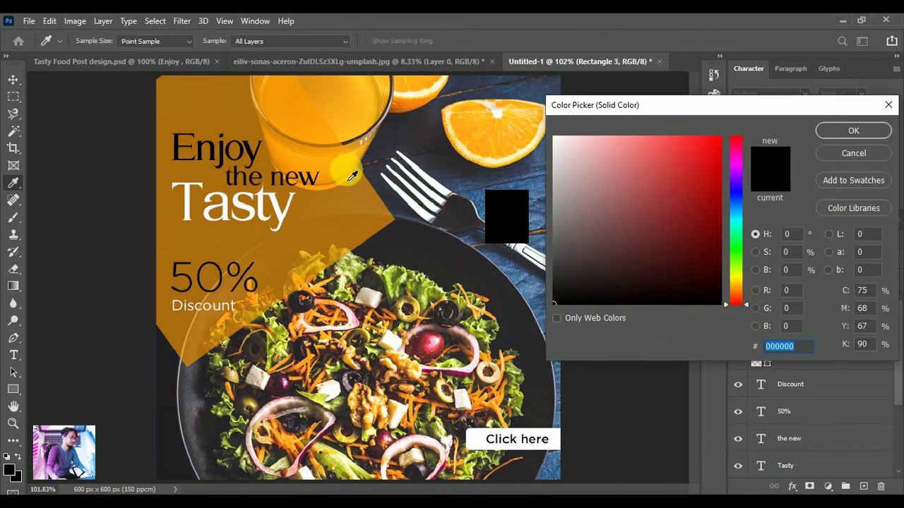
left_click(345, 131)
left_click(836, 128)
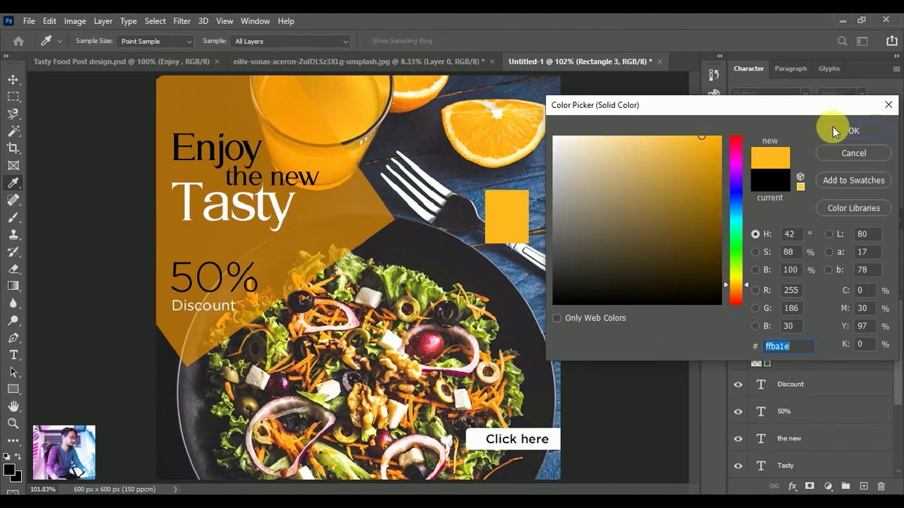
Rotate the orange square about 36° near the right edge.
left_click_drag(515, 217, 525, 202)
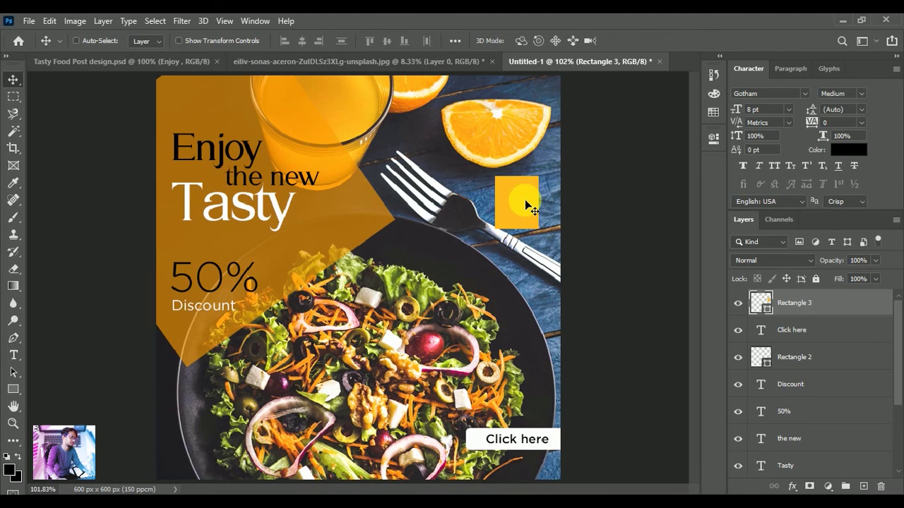
key("ctrl+t")
mouse_move(541, 157)
left_mouse_down()
mouse_move(565, 182)
mouse_move(569, 166)
left_mouse_up()
left_click(650, 45)
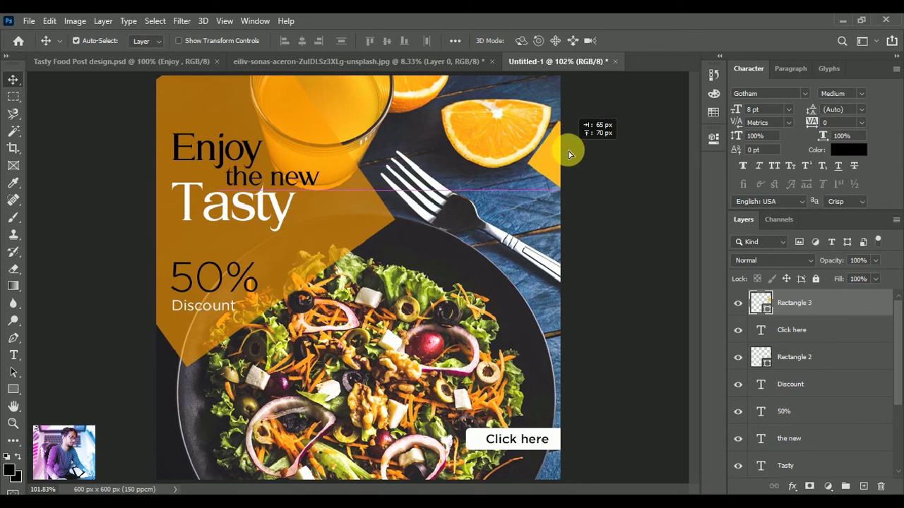
Copy the square to the bottom-left corner, rotate it about 24°, and lower its opacity.
mouse_move(569, 167)
left_mouse_down()
mouse_move(555, 162)
mouse_move(182, 475)
left_mouse_up()
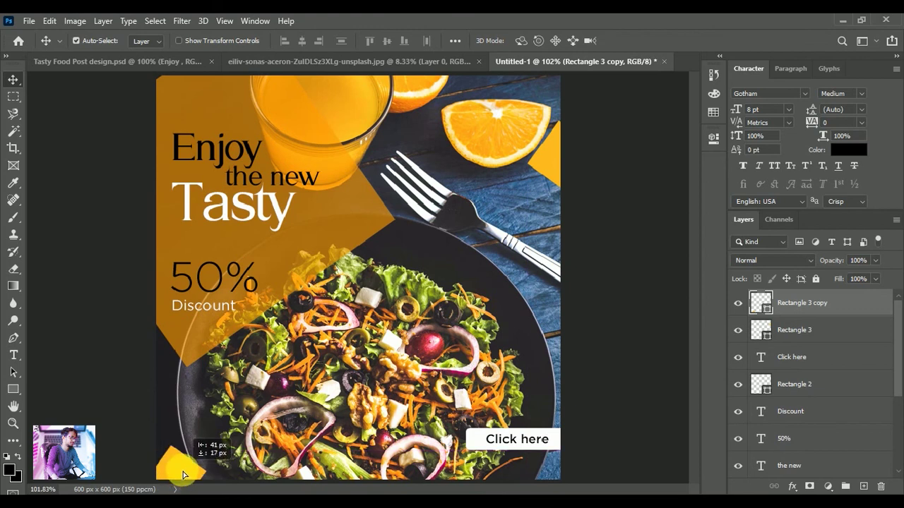
key("ctrl+t")
left_click_drag(206, 454, 264, 469)
left_click(656, 41)
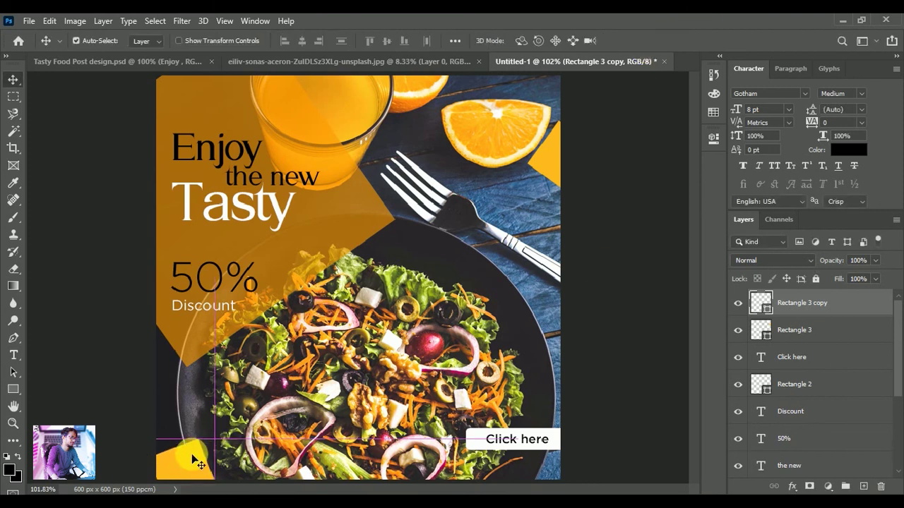
mouse_move(828, 261)
left_mouse_down()
mouse_move(818, 263)
mouse_move(826, 262)
left_mouse_up()
left_click(544, 161)
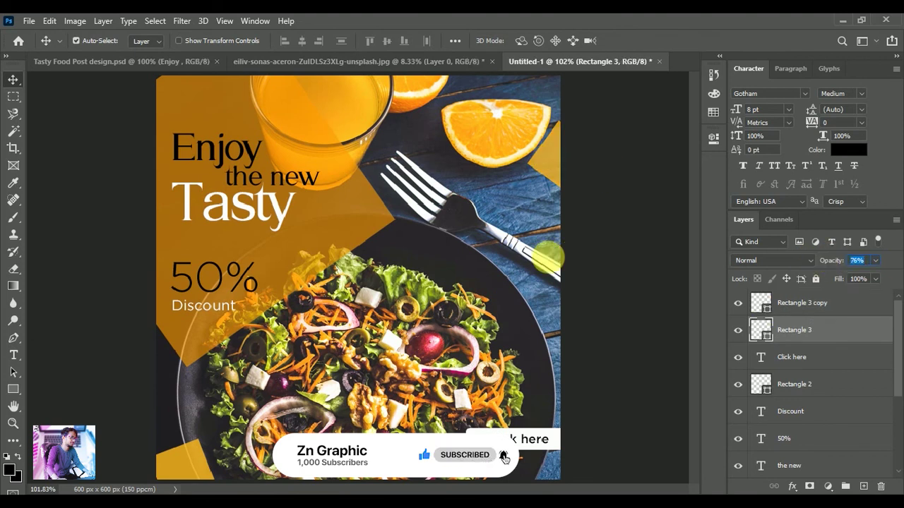